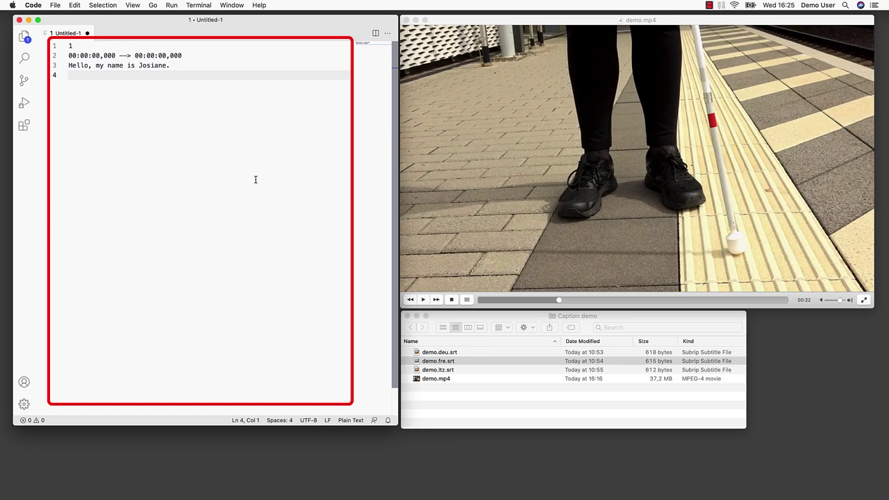
Switch focus to the VLC window holding demo.mp4, paused at 00:22
{"action": "left_click", "coordinate": [422, 188]}
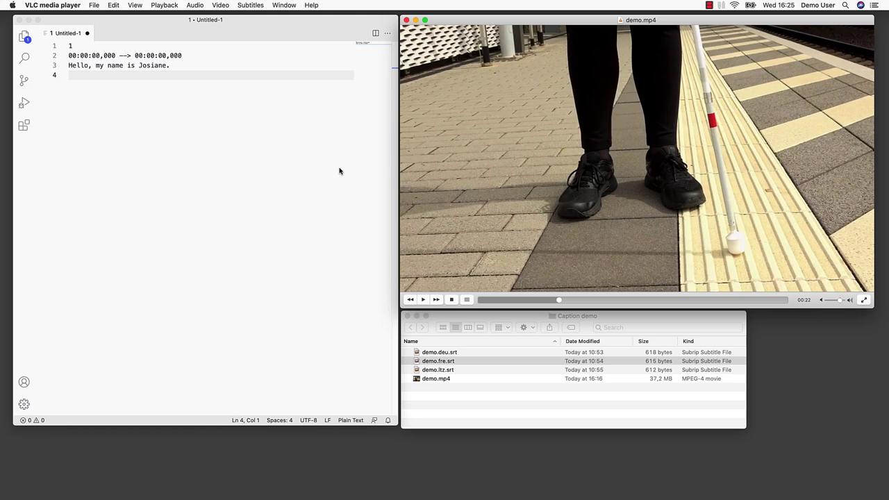
Start the Time v3.2 extension's timecode overlay on demo.mp4 and begin playback
{"action": "left_click", "coordinate": [62, 4]}
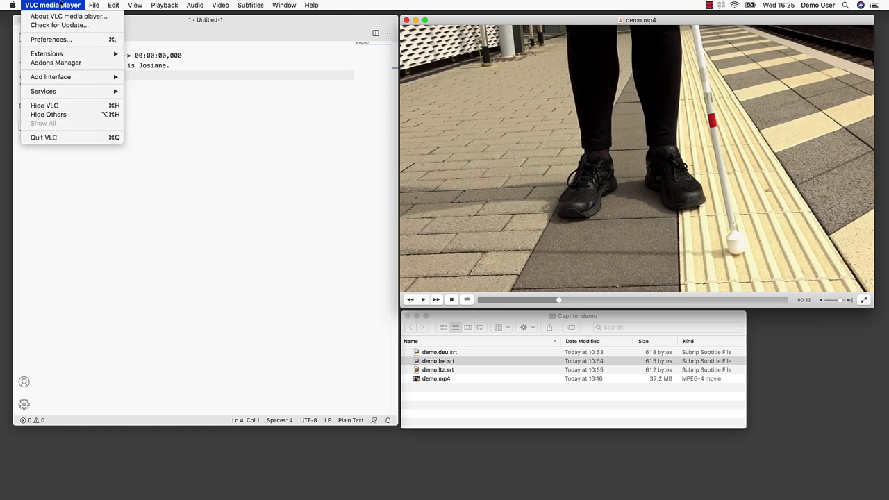
{"action": "mouse_move", "coordinate": [72, 54]}
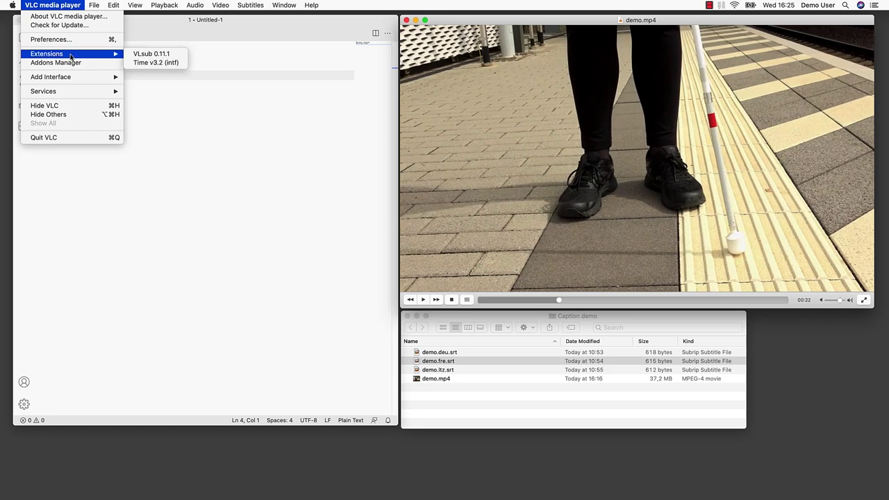
{"action": "left_click", "coordinate": [139, 64]}
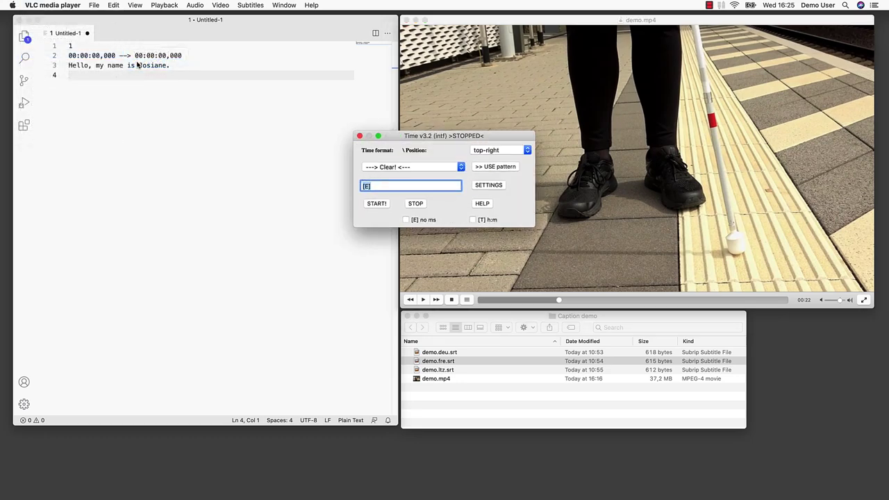
{"action": "left_click", "coordinate": [376, 204]}
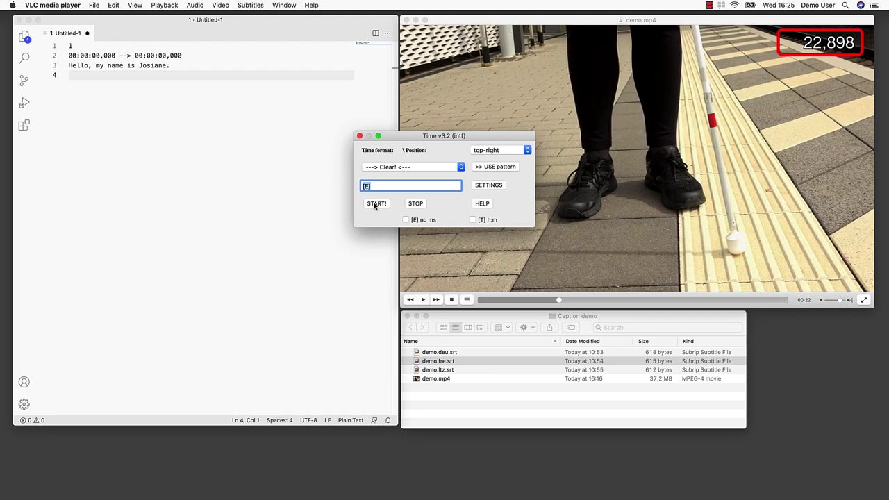
{"action": "left_click", "coordinate": [359, 135]}
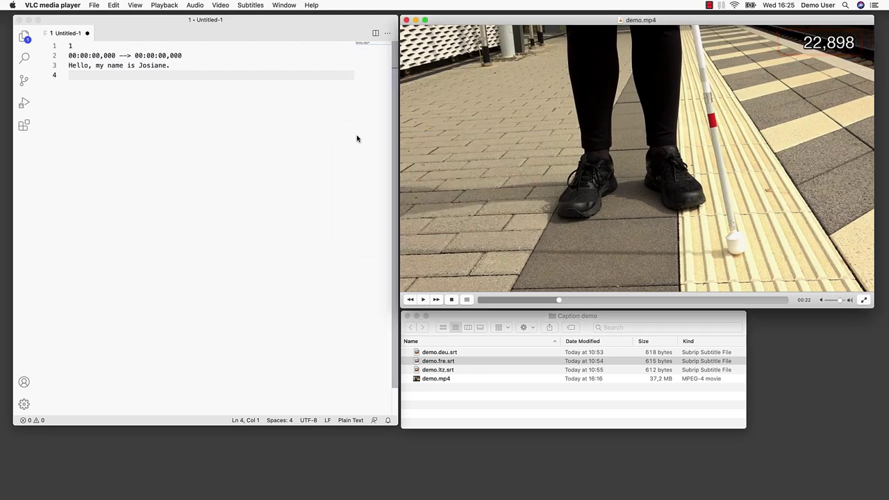
{"action": "left_click", "coordinate": [422, 301]}
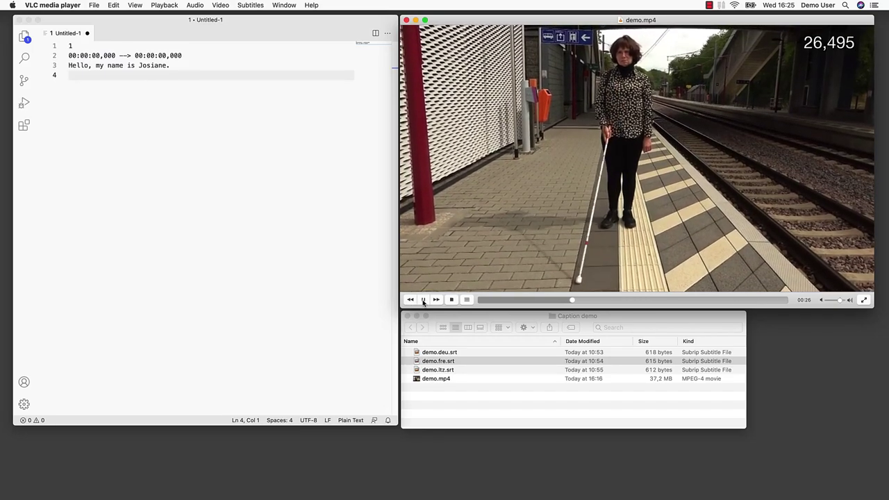
Pause the video and retime caption 1 to 00:00:26,000 --> 00:00:28,500
{"action": "left_click", "coordinate": [423, 301]}
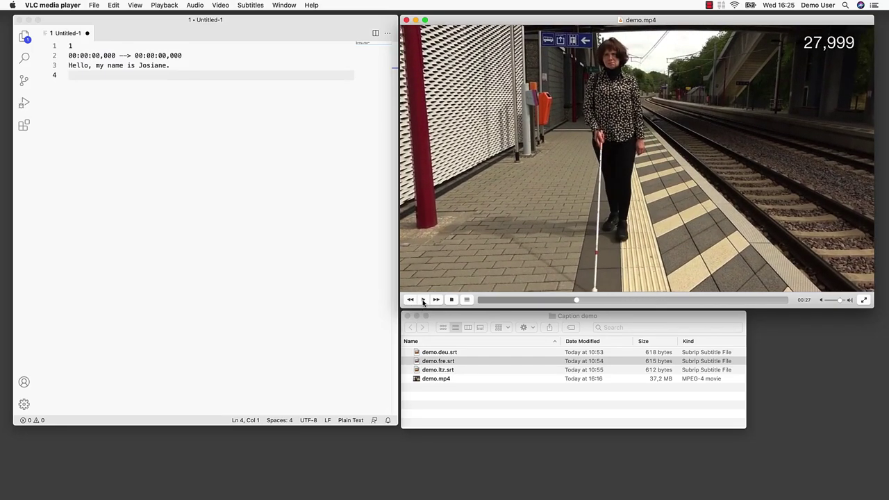
{"action": "left_click", "coordinate": [106, 59]}
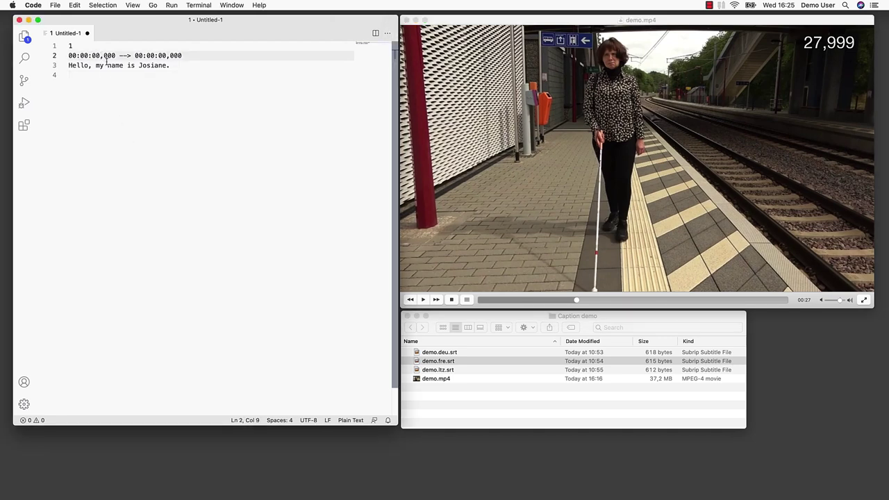
{"action": "key", "text": "BackSpace"}
{"action": "key", "text": "BackSpace"}
{"action": "type", "text": "26"}
{"action": "left_click", "coordinate": [167, 56]}
{"action": "key", "text": "BackSpace"}
{"action": "key", "text": "BackSpace"}
{"action": "type", "text": "28"}
{"action": "key", "text": "Right"}
{"action": "key", "text": "Delete"}
{"action": "type", "text": "5"}
Add caption 2 at 00:00:28,600 --> 00:00:33,000: 'My white cane signals you that I am visually disabled.'
{"action": "left_click", "coordinate": [173, 66]}
{"action": "key", "text": "Return"}
{"action": "key", "text": "Return"}
{"action": "type", "text": "2"}
{"action": "key", "text": "Return"}
{"action": "left_click", "coordinate": [423, 299]}
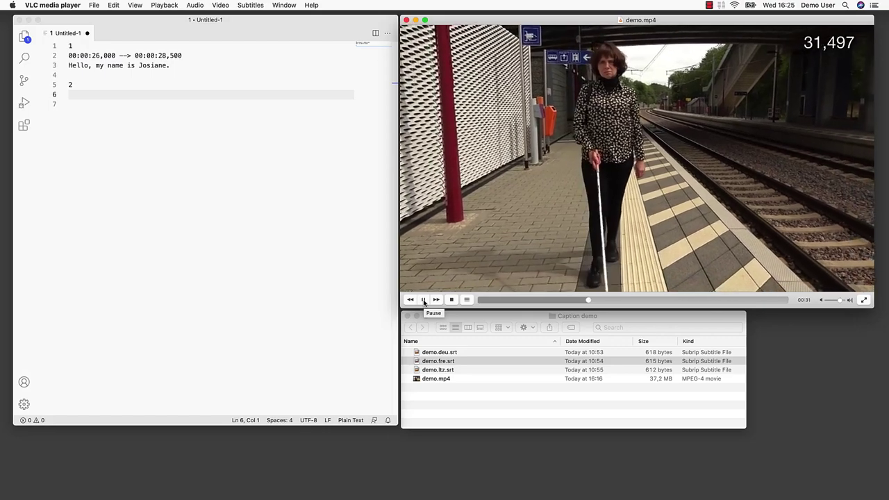
{"action": "left_click", "coordinate": [423, 299]}
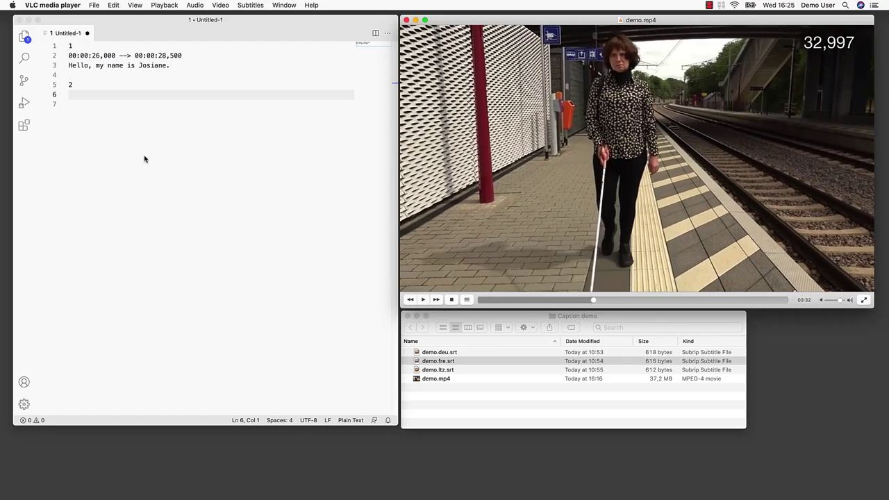
{"action": "left_click", "coordinate": [119, 143]}
{"action": "type", "text": "00:00:28,600 --"}
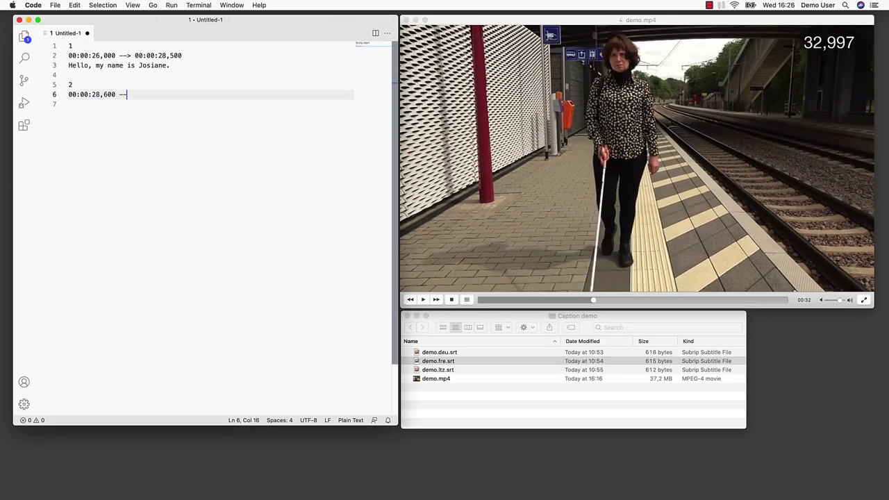
{"action": "type", "text": "> 00:00:33,000"}
{"action": "key", "text": "Return"}
{"action": "type", "text": "My white cane signals you that I am visually disabled."}
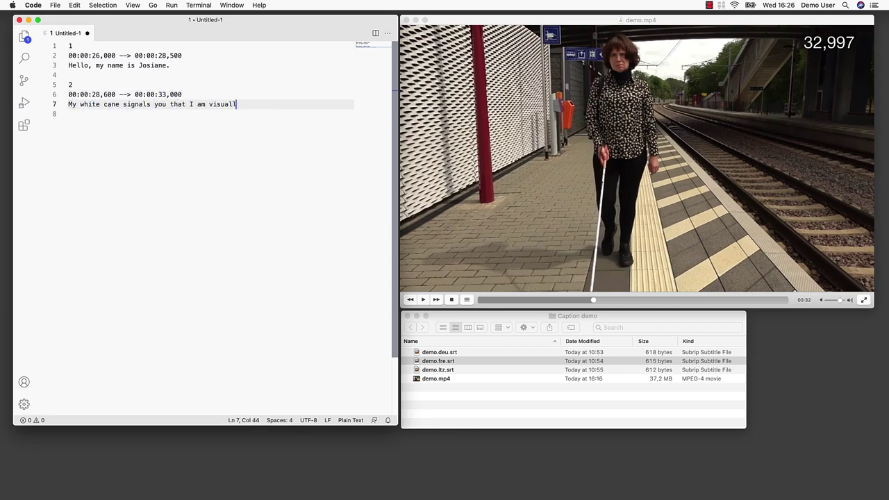
{"action": "key", "text": "Return"}
{"action": "key", "text": "Return"}
Add caption blocks 3 through 7 timed from the video, the last ending at 00:00:58,500
{"action": "type", "text": "3"}
{"action": "key", "text": "Return"}
{"action": "key", "text": "super+Tab"}
{"action": "key", "text": "space"}
{"action": "key", "text": "super+Tab"}
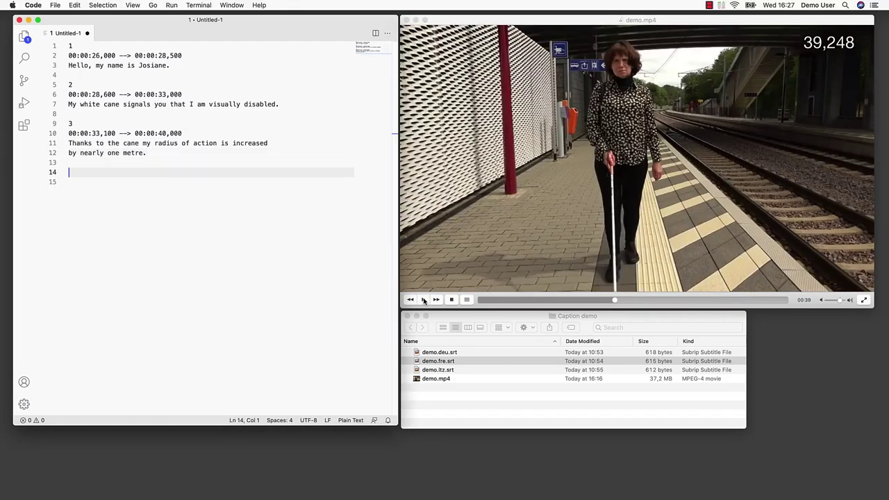
{"action": "key", "text": "super+Tab"}
{"action": "key", "text": "space"}
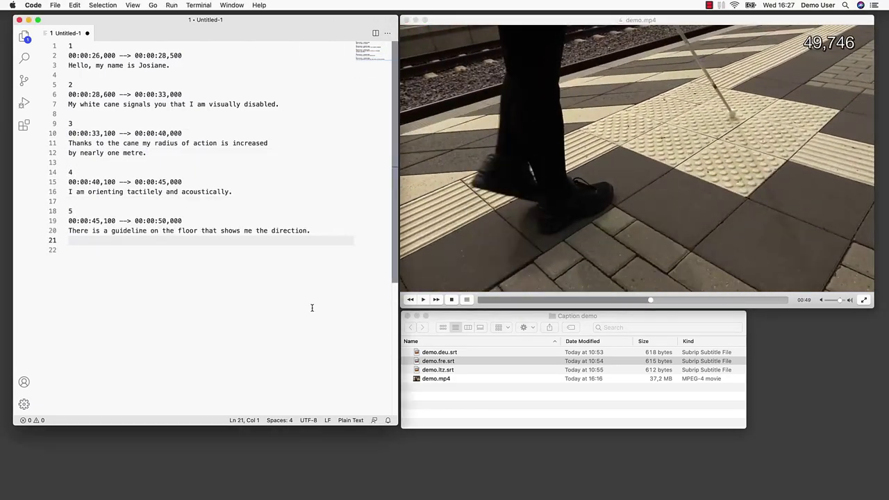
{"action": "left_click", "coordinate": [423, 300]}
{"action": "left_click", "coordinate": [423, 300]}
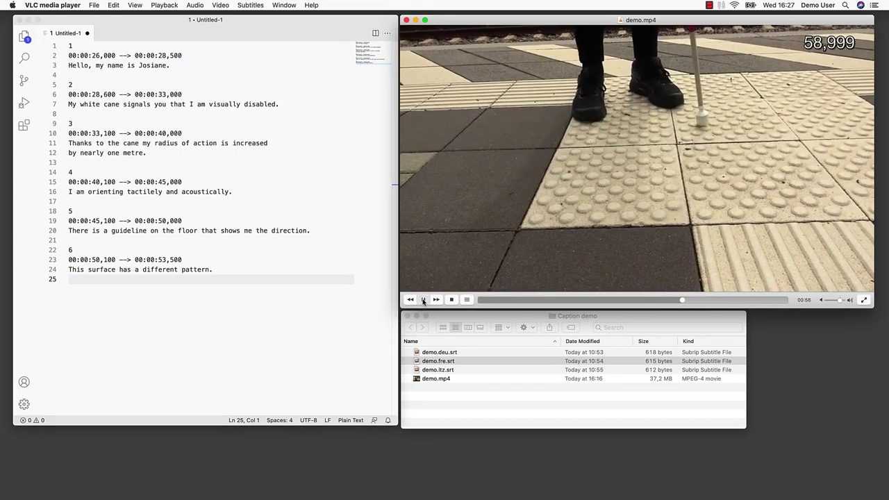
{"action": "key", "text": "super+Tab"}
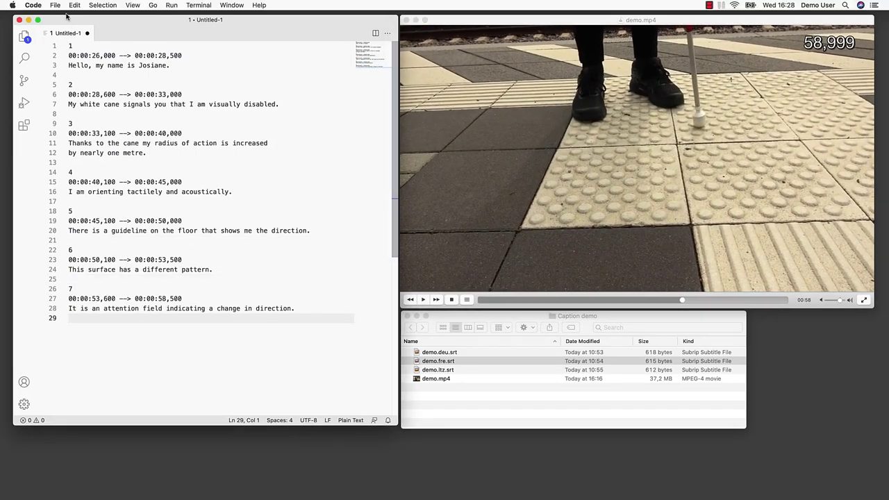
Use Save As to store the file as demo.eng.srt, keeping Caption demo as location
{"action": "left_click", "coordinate": [56, 5]}
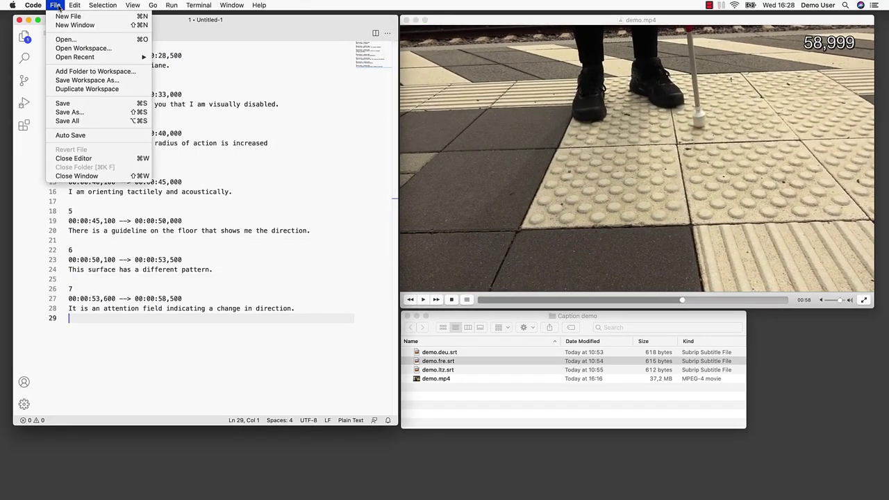
{"action": "left_click", "coordinate": [83, 114]}
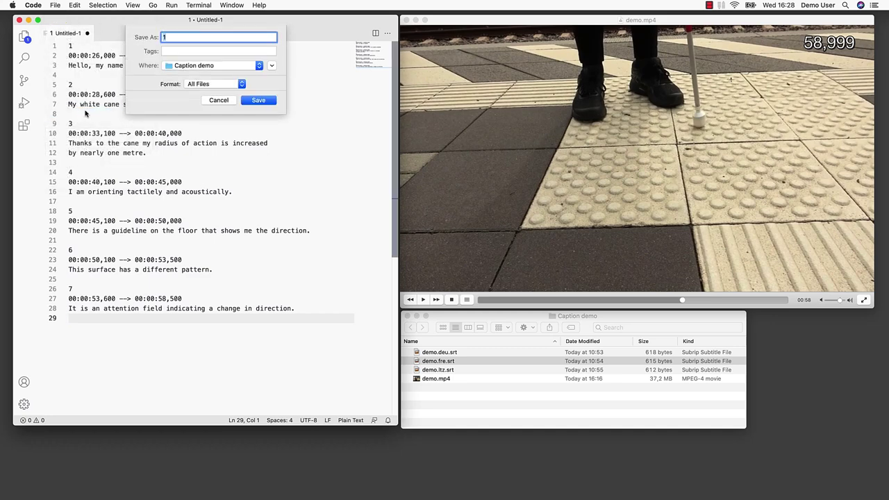
{"action": "key", "text": "BackSpace"}
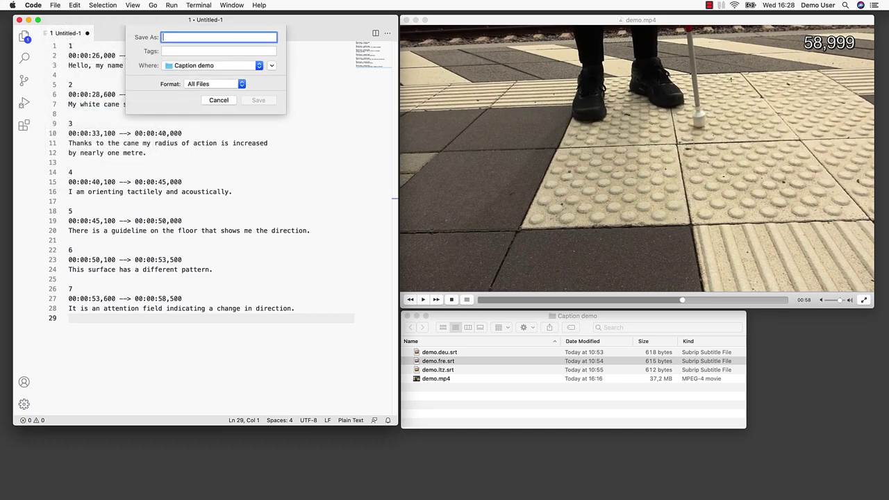
{"action": "type", "text": "dem"}
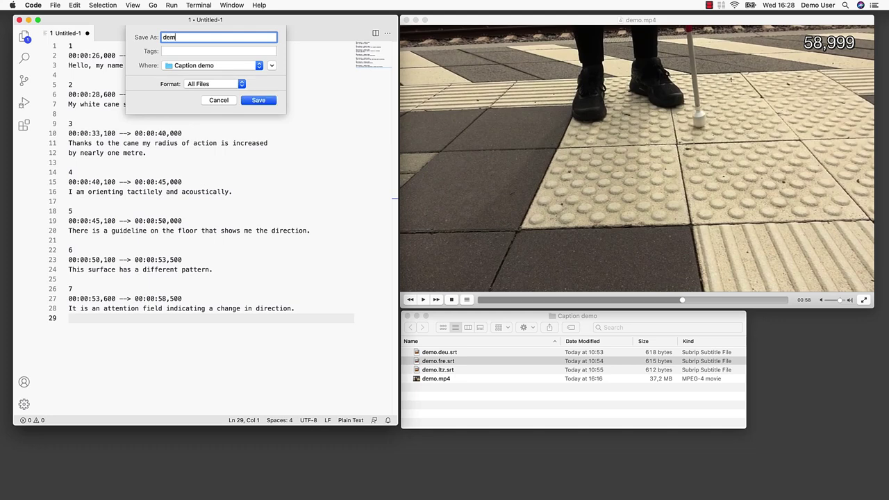
{"action": "type", "text": "o.eng.srt"}
{"action": "left_click", "coordinate": [259, 101]}
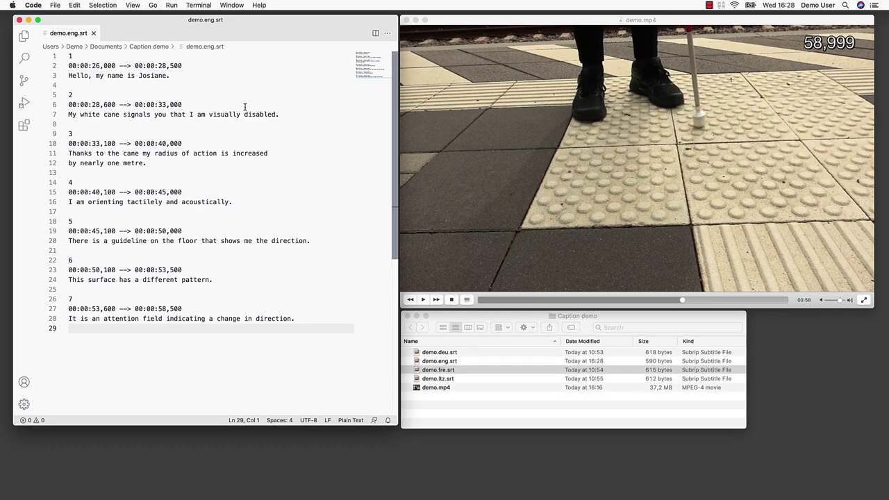
Reopen demo.mp4 in a fresh VLC window positioned at the top of the screen
{"action": "left_click", "coordinate": [528, 187]}
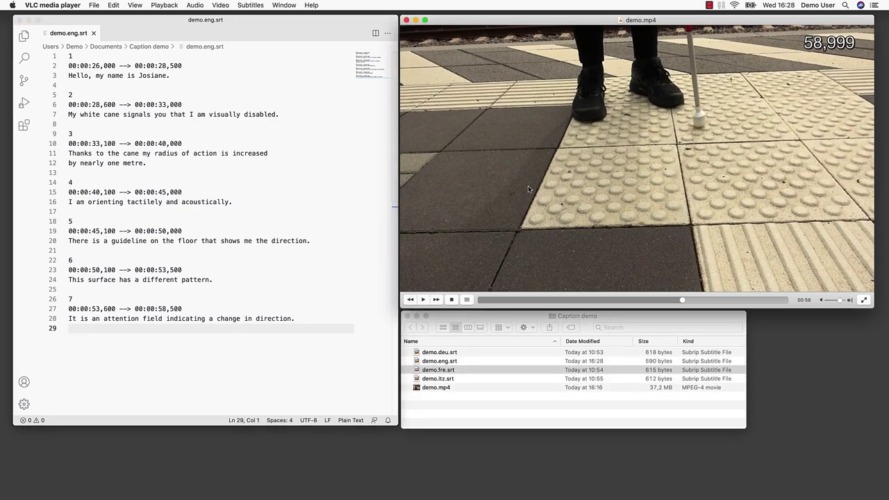
{"action": "key", "text": "super+q"}
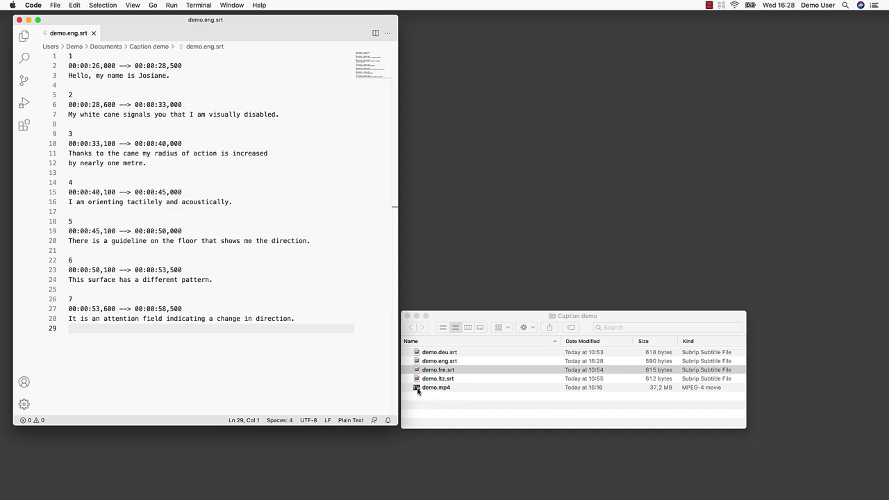
{"action": "double_click", "coordinate": [420, 387]}
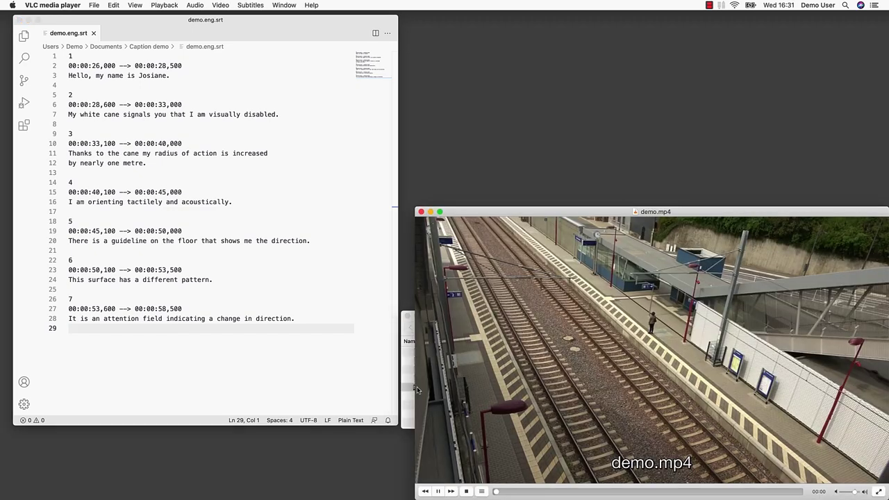
{"action": "left_click_drag", "start_coordinate": [481, 216], "coordinate": [463, 22]}
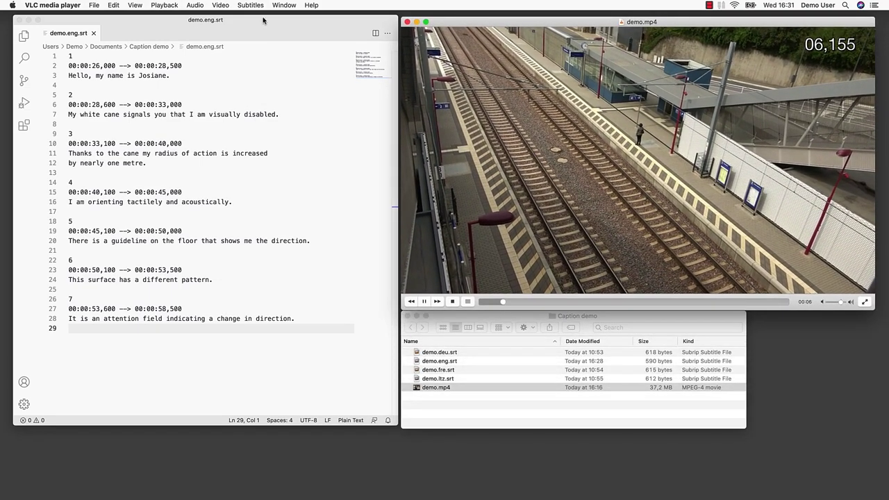
Turn on English subtitles, skip ahead to about 24 seconds, then switch to German
{"action": "left_click", "coordinate": [250, 5]}
{"action": "mouse_move", "coordinate": [278, 26]}
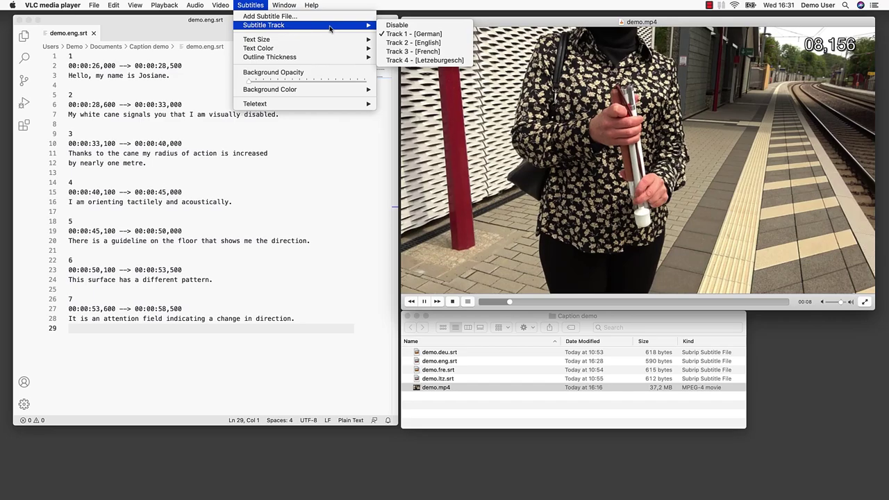
{"action": "left_click", "coordinate": [418, 44]}
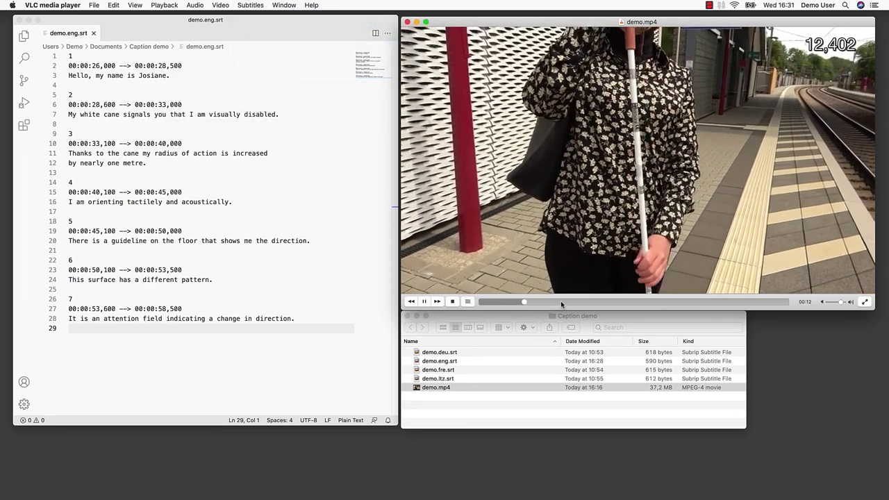
{"action": "left_click", "coordinate": [562, 302]}
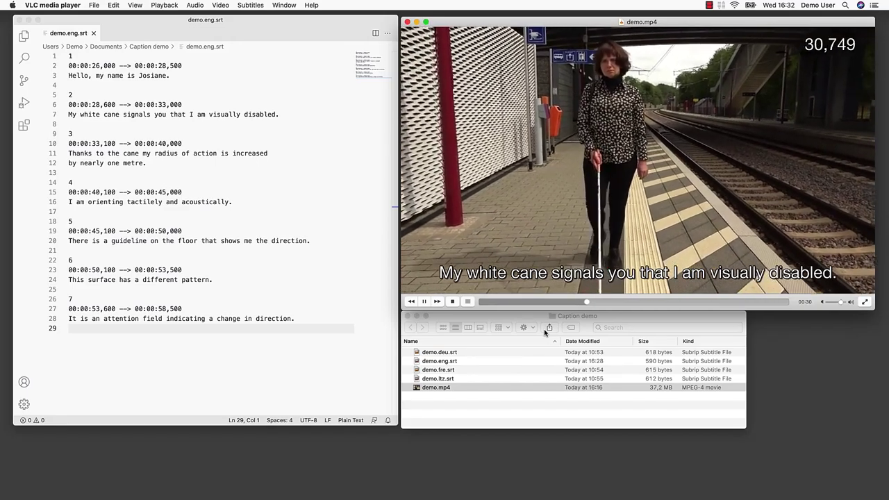
{"action": "left_click", "coordinate": [250, 5]}
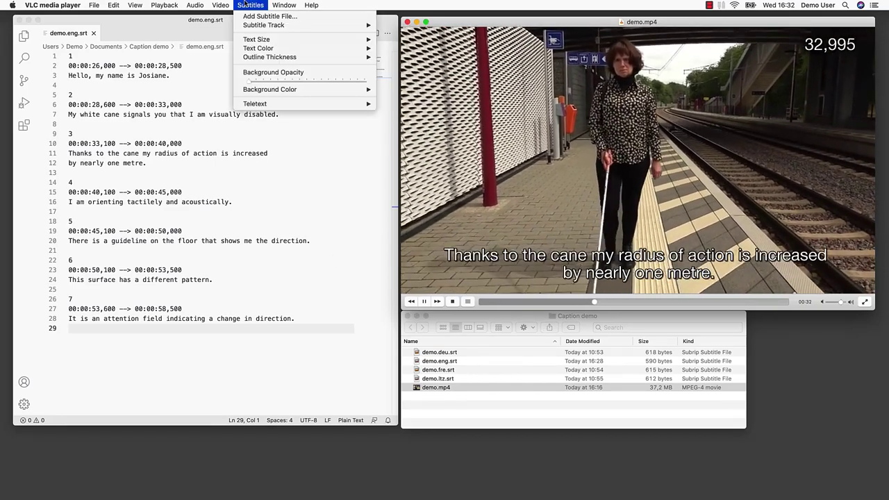
{"action": "mouse_move", "coordinate": [323, 28]}
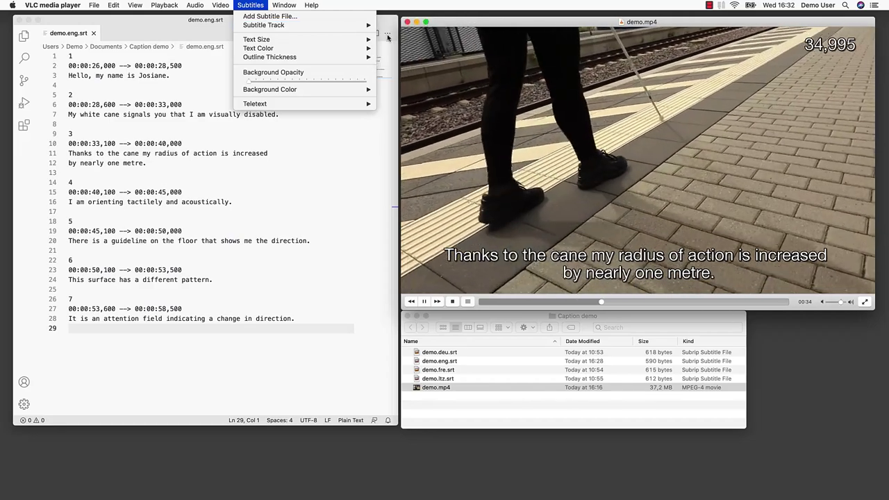
{"action": "left_click", "coordinate": [413, 37]}
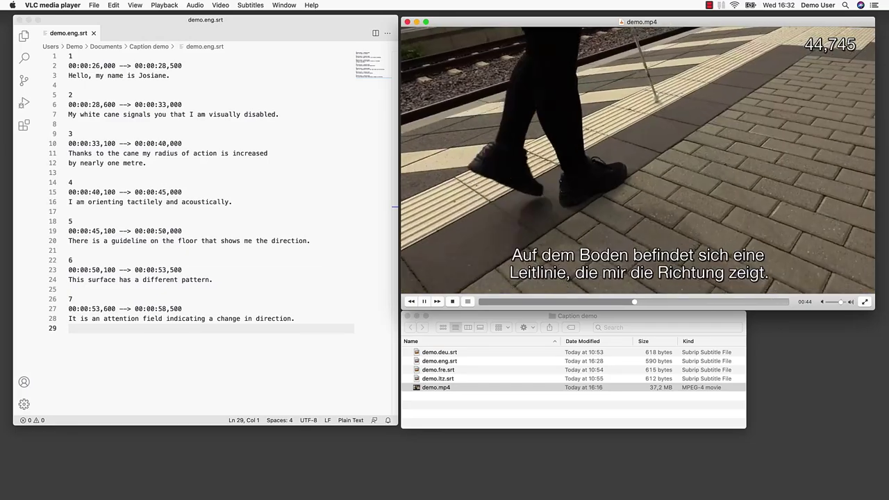
Switch the playing video's subtitles to Track 3 [French]
{"action": "left_click", "coordinate": [254, 5]}
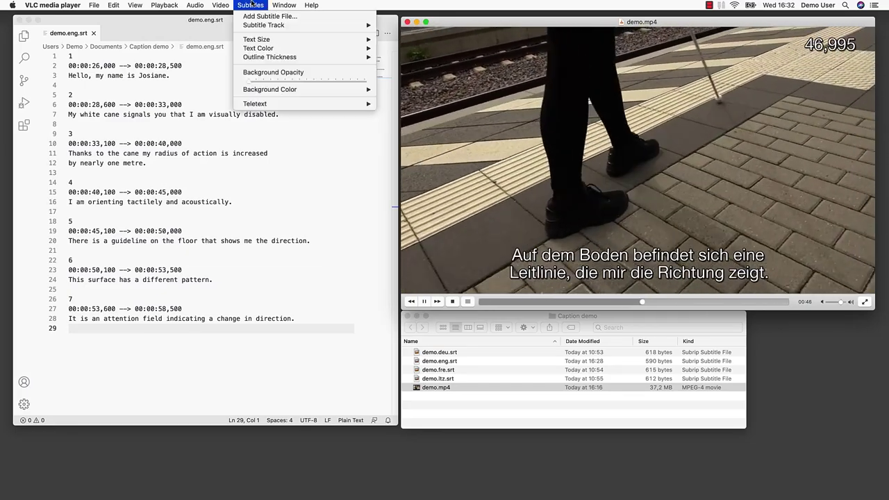
{"action": "mouse_move", "coordinate": [288, 26]}
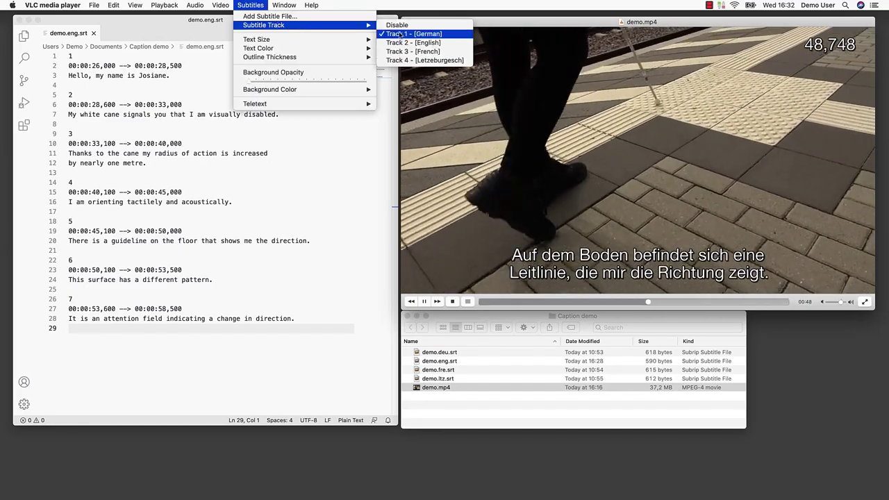
{"action": "left_click", "coordinate": [407, 51]}
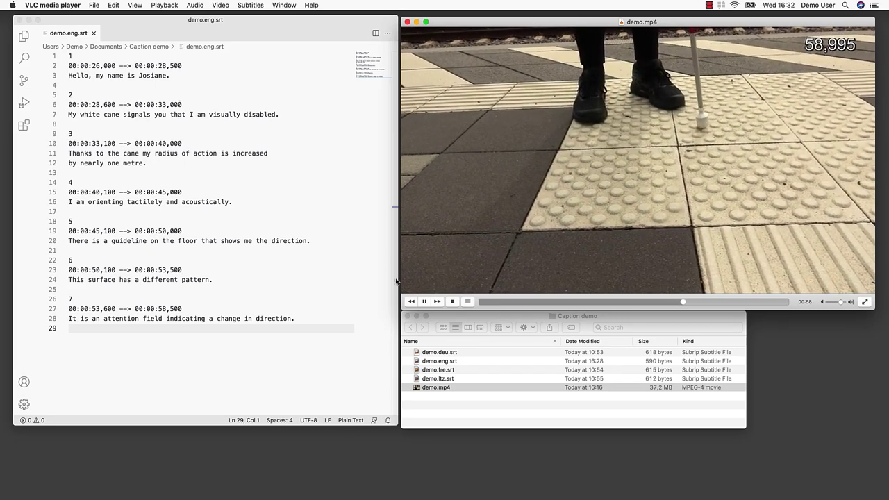
Pause the demo.mp4 playback in VLC
{"action": "left_click", "coordinate": [423, 302]}
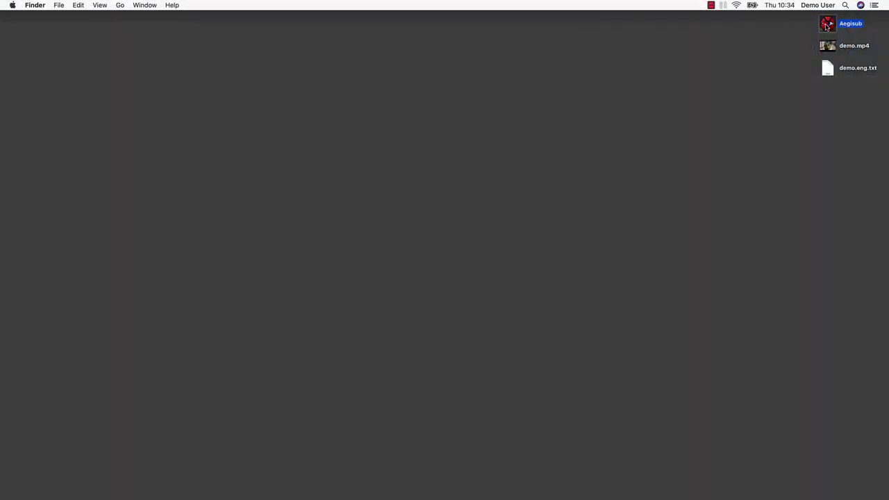
Launch Aegisub and enlarge its window at the screen's top-left
{"action": "double_click", "coordinate": [826, 25]}
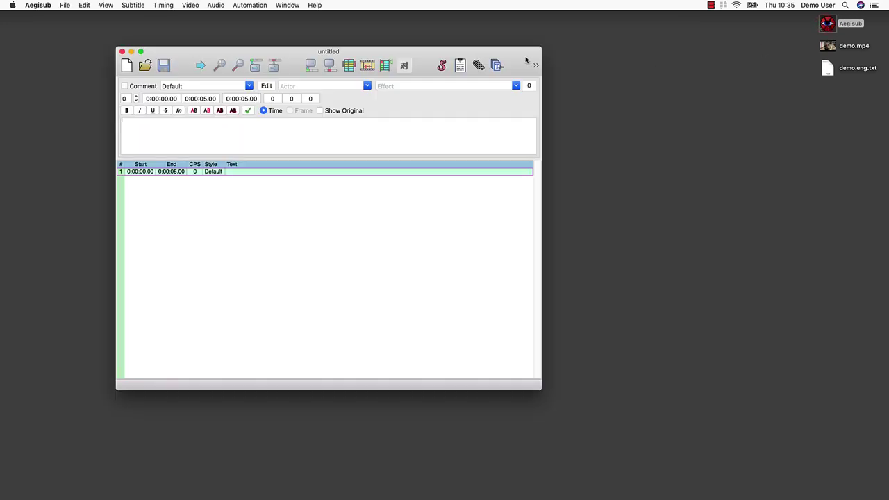
{"action": "left_click_drag", "start_coordinate": [524, 56], "coordinate": [419, 29]}
{"action": "left_click_drag", "start_coordinate": [436, 362], "coordinate": [784, 377]}
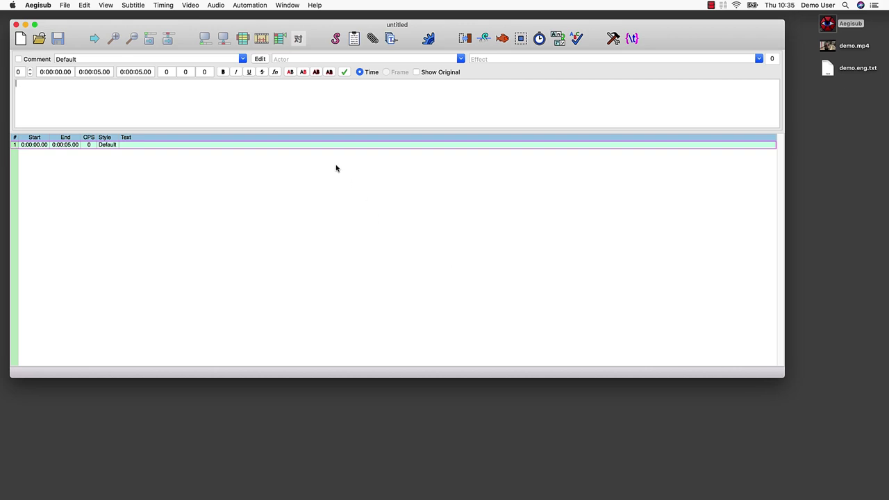
Load demo.mp4 via Video > Open Video, bringing in its video and audio waveform
{"action": "left_click", "coordinate": [191, 5]}
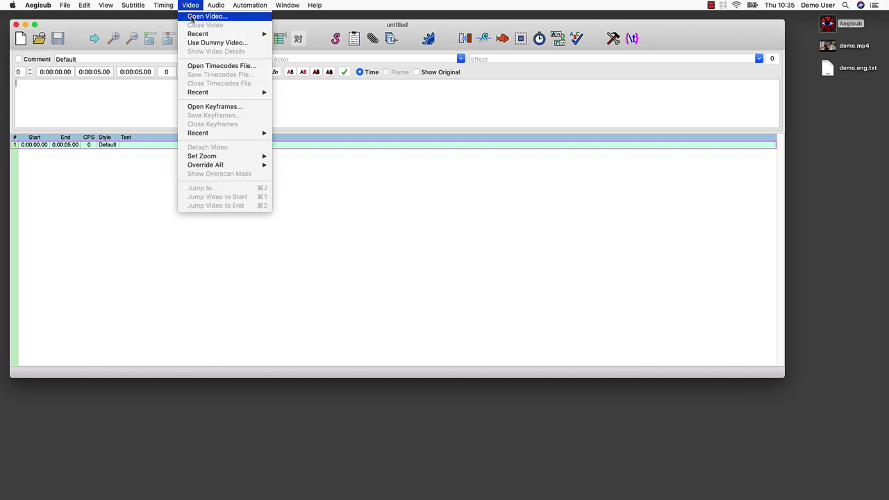
{"action": "left_click", "coordinate": [192, 17]}
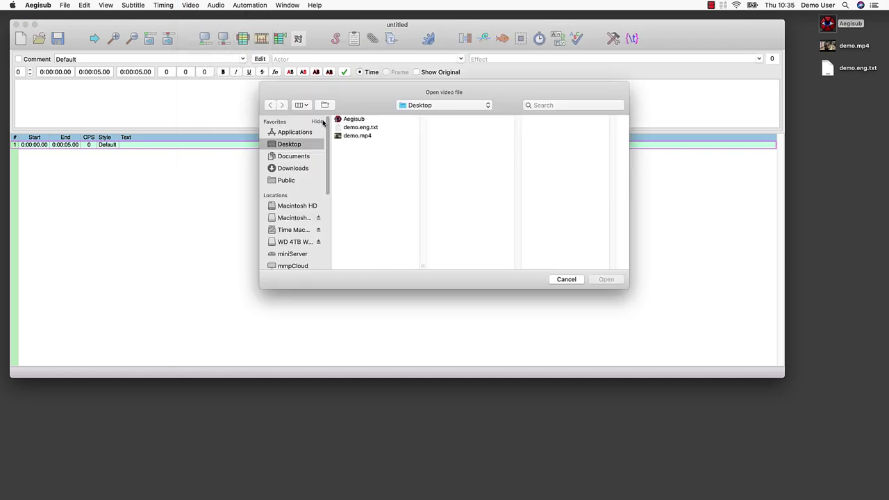
{"action": "left_click", "coordinate": [355, 135]}
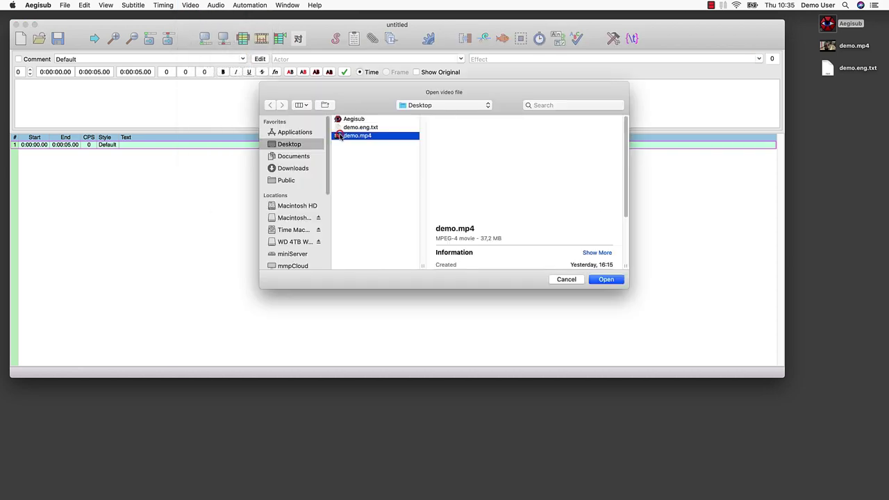
{"action": "left_click", "coordinate": [606, 281]}
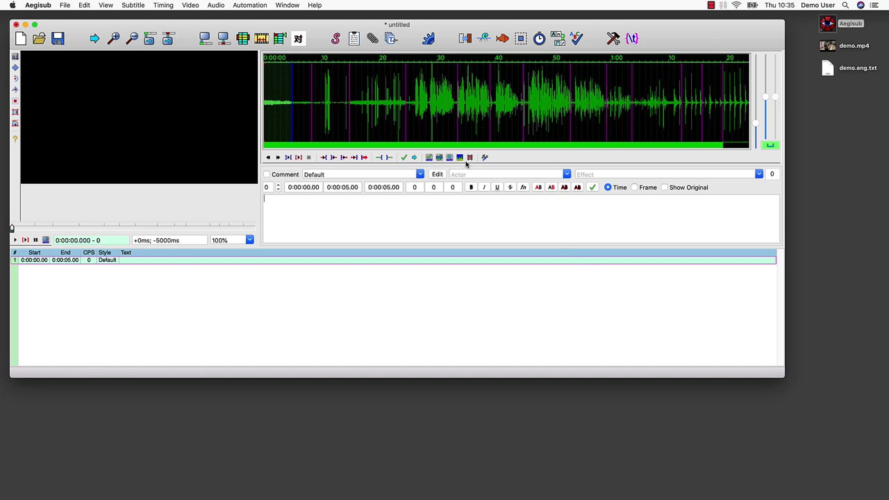
Try spectrum view and return to waveform, then zoom the waveform onto roughly 24–39 seconds
{"action": "left_click", "coordinate": [460, 157]}
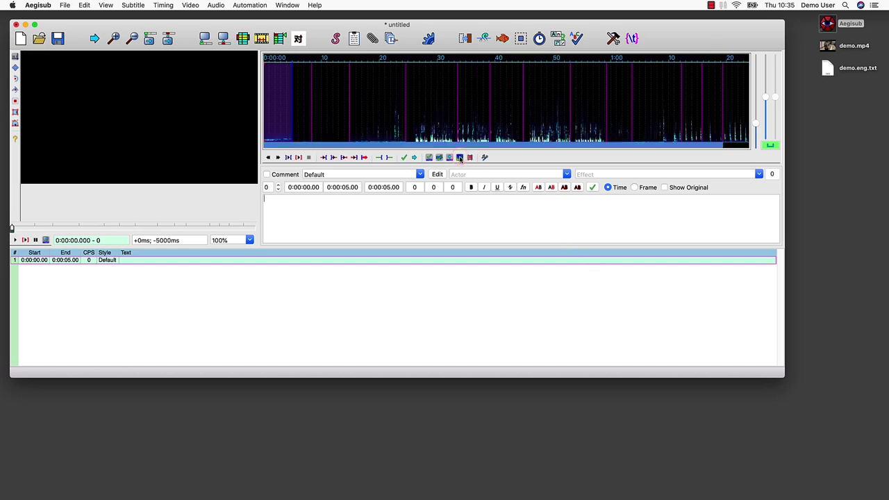
{"action": "left_click", "coordinate": [460, 157]}
{"action": "left_click", "coordinate": [459, 158]}
{"action": "left_click", "coordinate": [460, 158]}
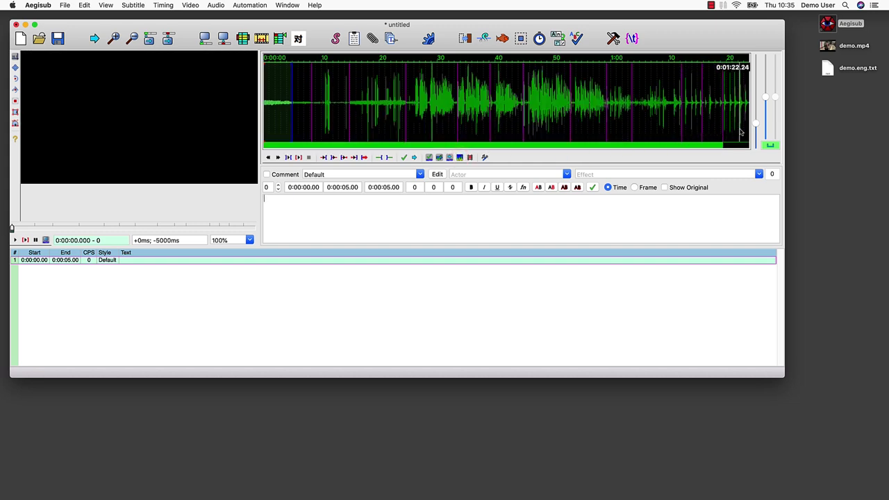
{"action": "mouse_move", "coordinate": [756, 125]}
{"action": "left_mouse_down"}
{"action": "mouse_move", "coordinate": [754, 132]}
{"action": "mouse_move", "coordinate": [755, 116]}
{"action": "left_mouse_up"}
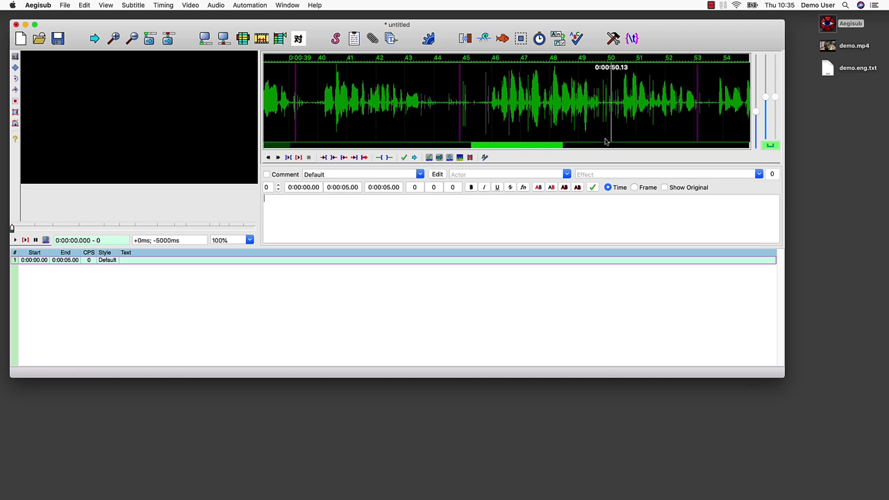
{"action": "left_click", "coordinate": [558, 146]}
{"action": "left_click_drag", "start_coordinate": [558, 146], "coordinate": [437, 147]}
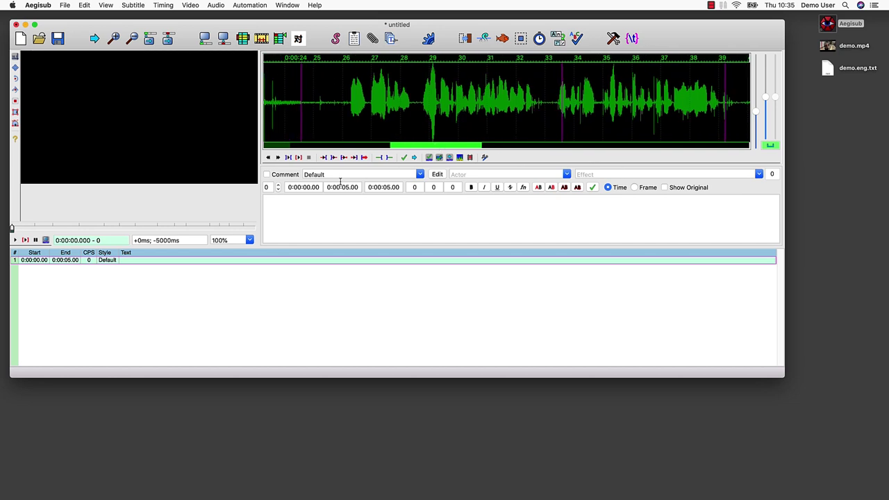
Play the video preview, seek to about 33 seconds, and pause at 0:00:37.004
{"action": "left_click", "coordinate": [14, 240]}
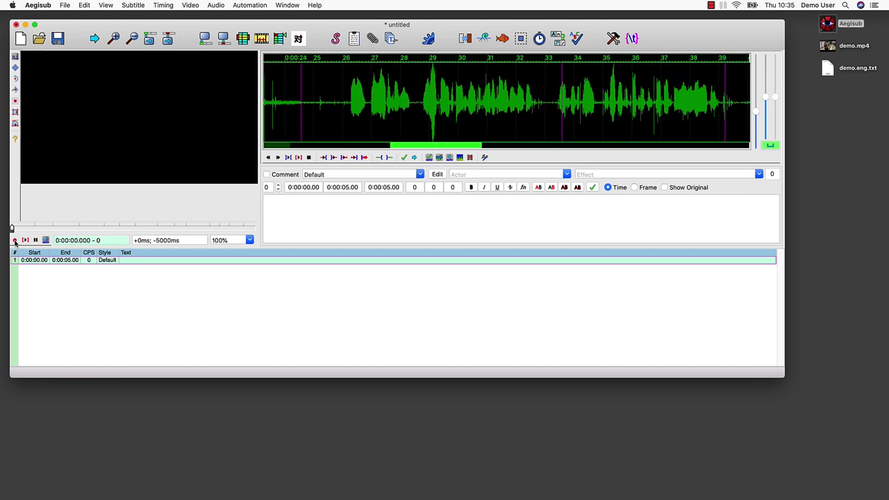
{"action": "left_click", "coordinate": [102, 228]}
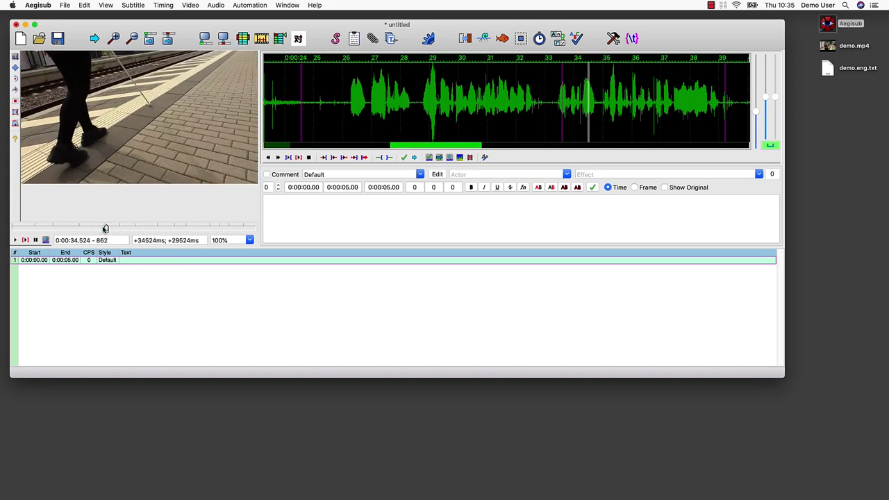
{"action": "left_click", "coordinate": [36, 241]}
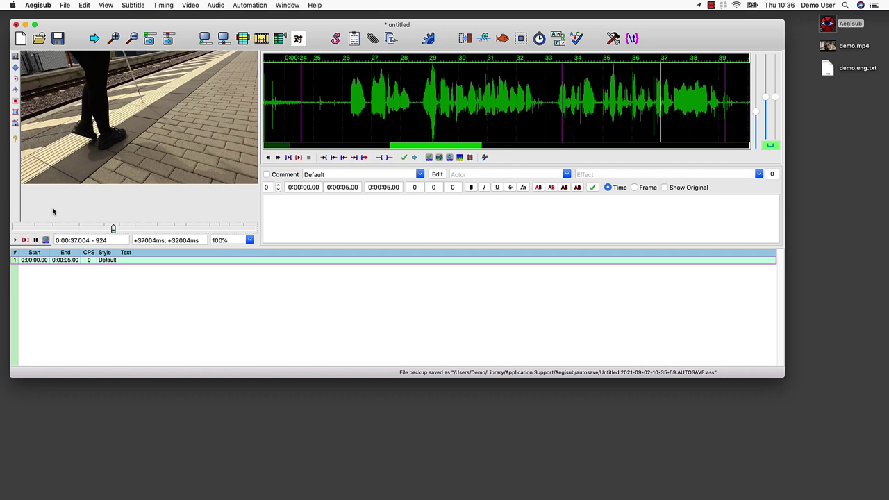
Switch the layout to View > Audio+Subs View
{"action": "left_click", "coordinate": [104, 5]}
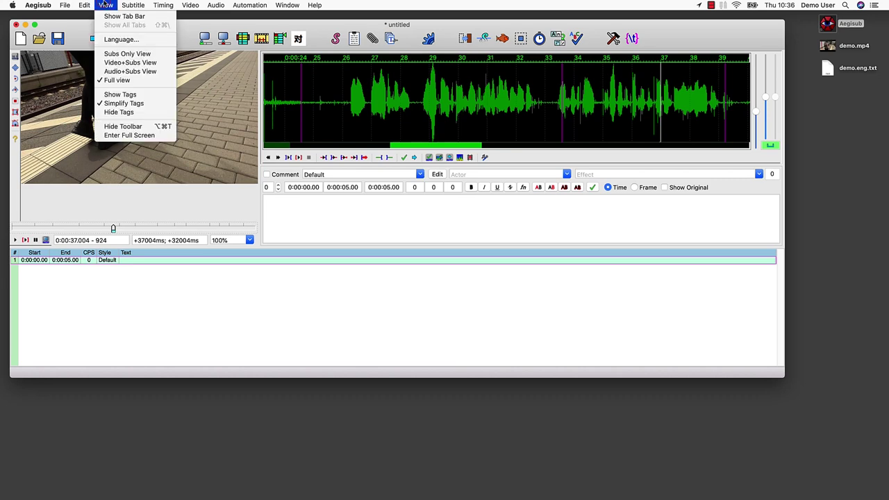
{"action": "left_click", "coordinate": [135, 72]}
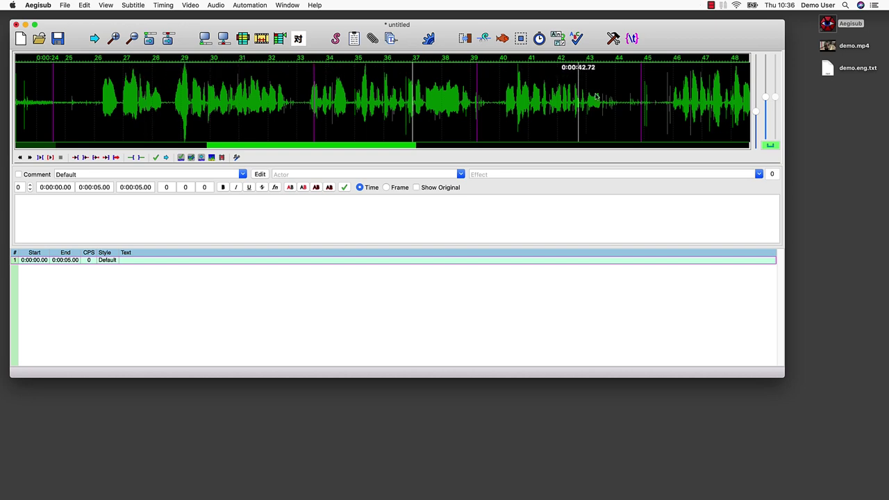
Copy all text of demo.eng.txt and paste it into Aegisub's grid as seven lines via Paste Lines
{"action": "double_click", "coordinate": [827, 70]}
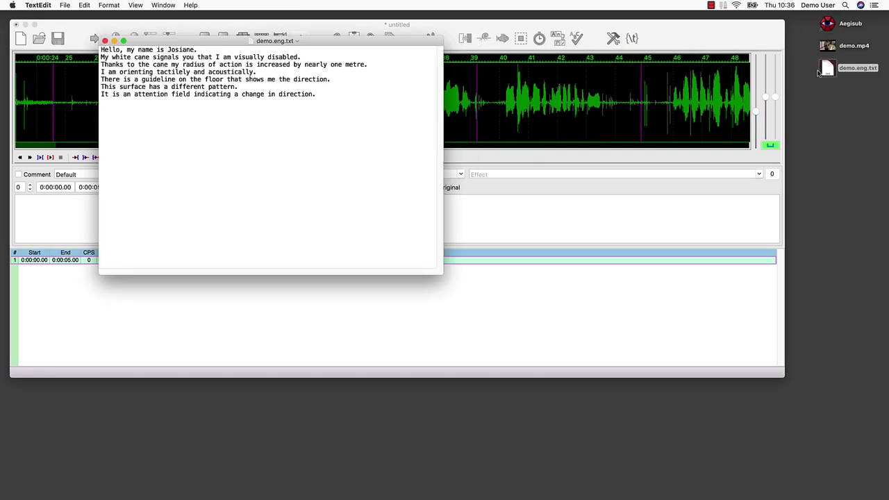
{"action": "left_click_drag", "start_coordinate": [265, 127], "coordinate": [98, 49]}
{"action": "right_click", "coordinate": [116, 55]}
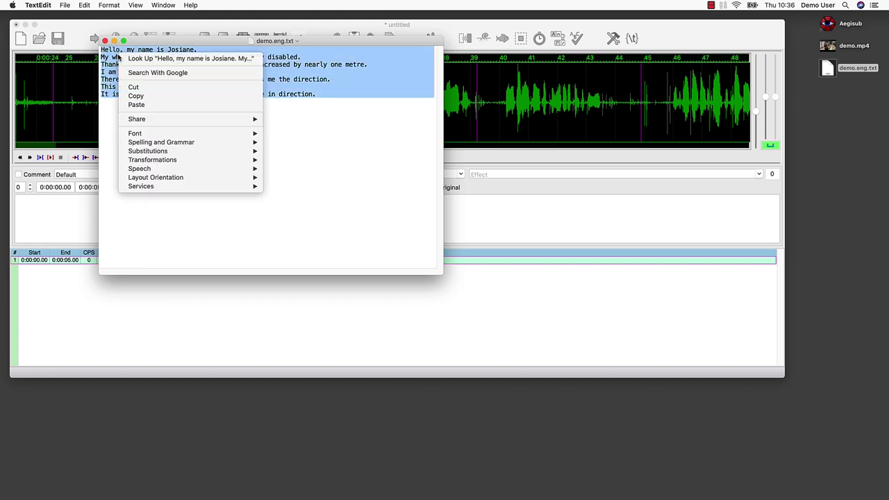
{"action": "left_click", "coordinate": [136, 96]}
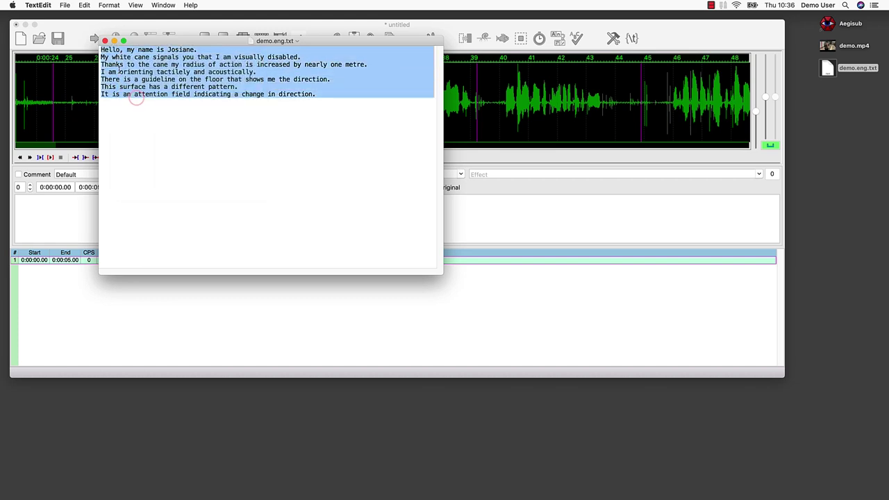
{"action": "left_click", "coordinate": [104, 41]}
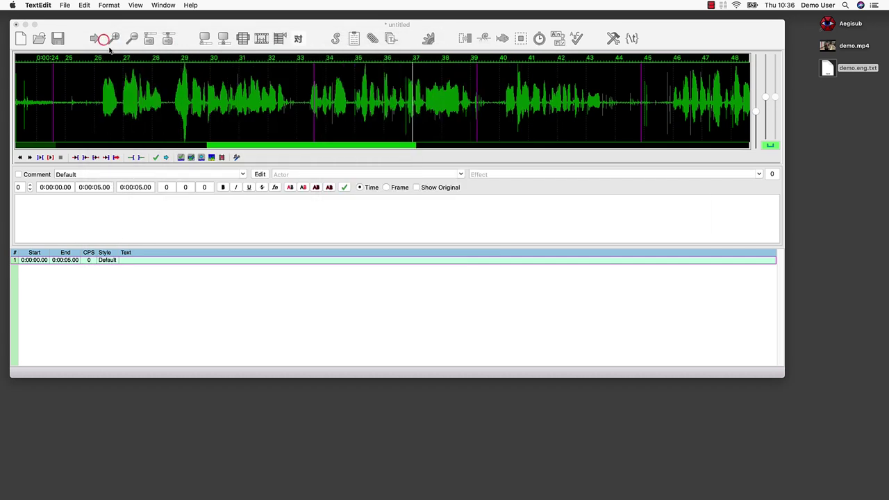
{"action": "right_click", "coordinate": [166, 282]}
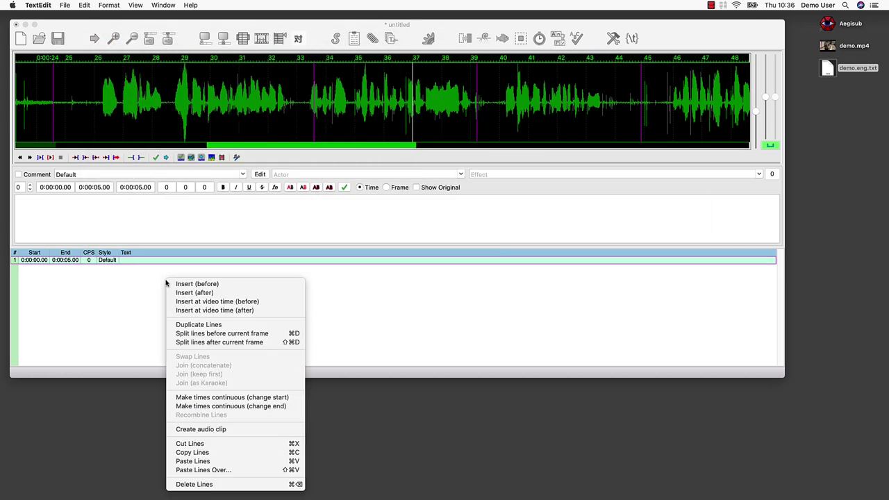
{"action": "left_click", "coordinate": [245, 461]}
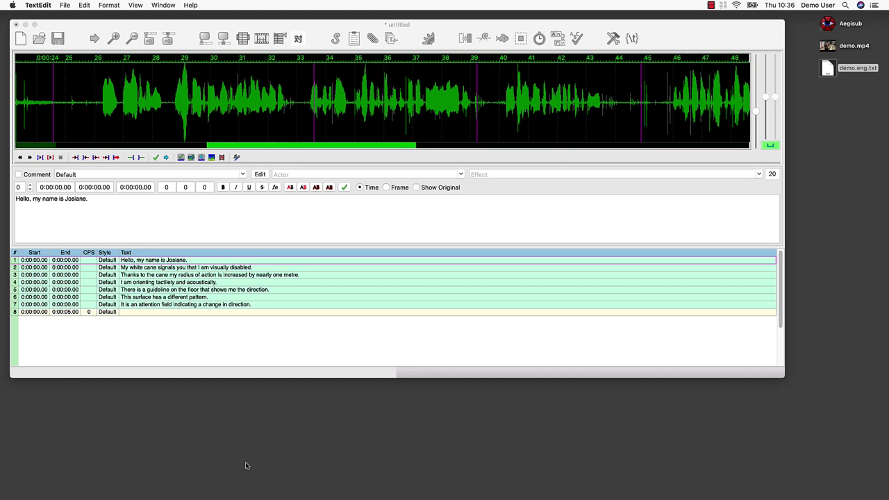
Retime lines 1–3 on the waveform, ending line 2 at 33.07 and line 3 at 33.28–39.81
{"action": "left_click", "coordinate": [183, 260]}
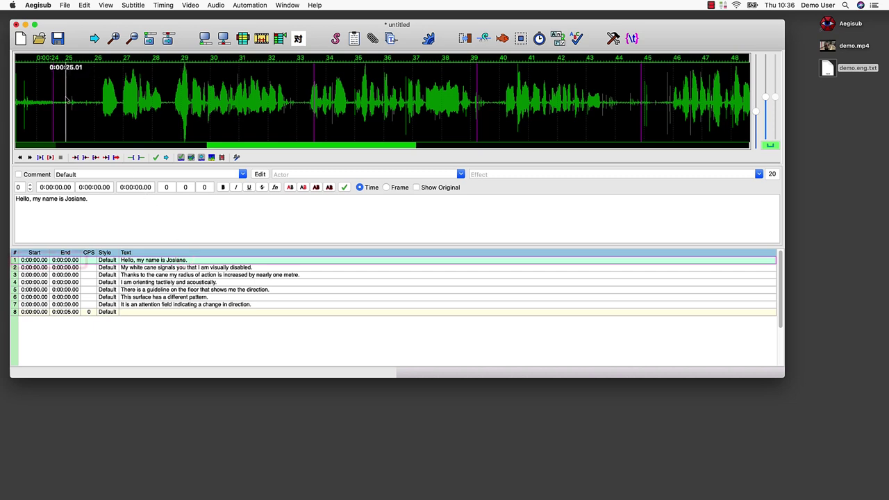
{"action": "left_click_drag", "start_coordinate": [94, 111], "coordinate": [169, 127]}
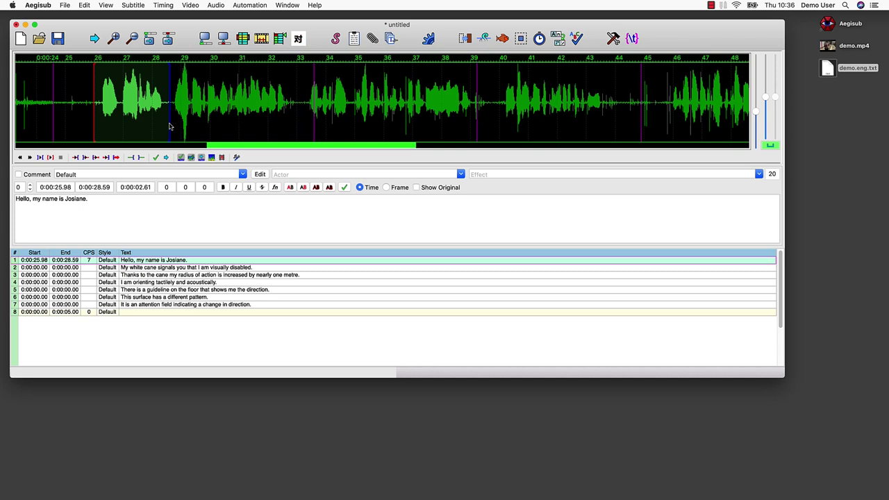
{"action": "left_click", "coordinate": [50, 158]}
{"action": "left_click", "coordinate": [156, 157]}
{"action": "left_click", "coordinate": [51, 157]}
{"action": "left_click", "coordinate": [155, 157]}
{"action": "left_click", "coordinate": [51, 157]}
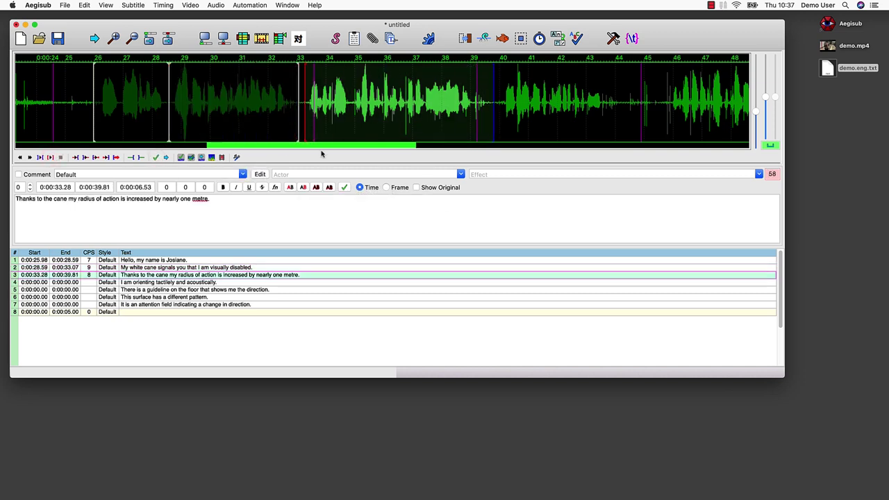
{"action": "key", "text": "Return"}
Time line 4 to end at 44.29 and set its start time to 0:00:40.00
{"action": "left_click", "coordinate": [470, 132]}
{"action": "right_click", "coordinate": [587, 132]}
{"action": "left_click_drag", "start_coordinate": [587, 132], "coordinate": [623, 134]}
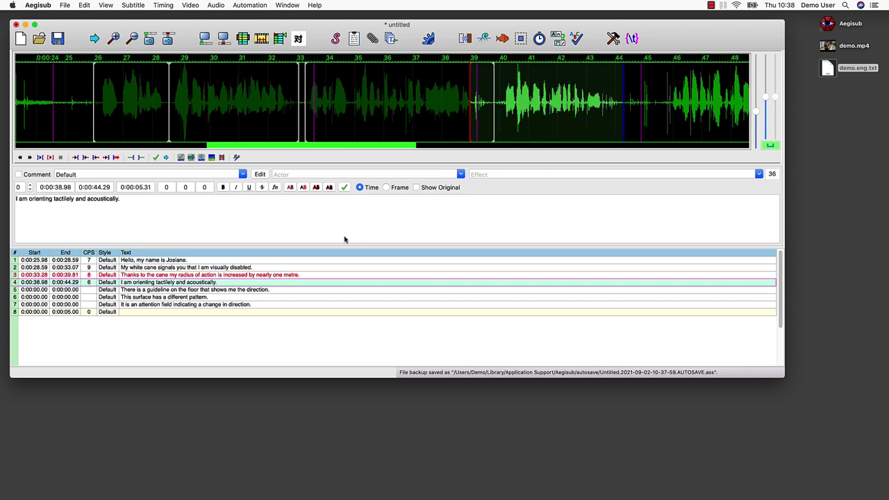
{"action": "left_click", "coordinate": [279, 275]}
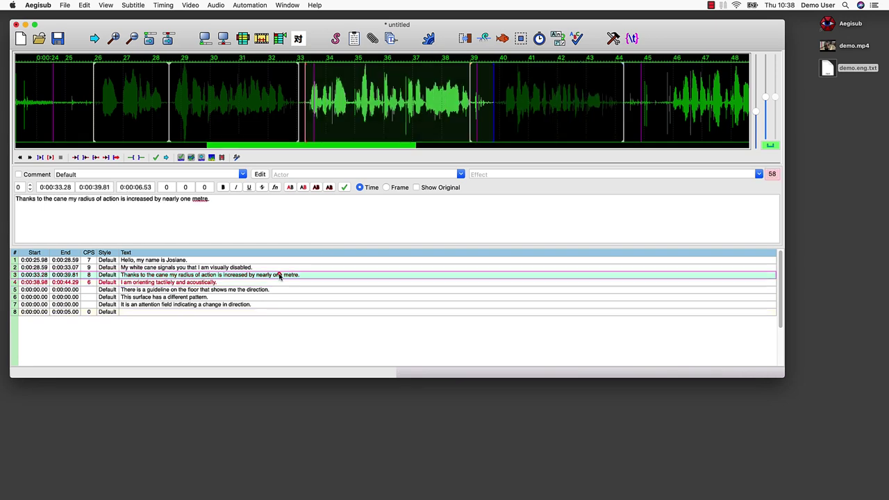
{"action": "left_click", "coordinate": [219, 282]}
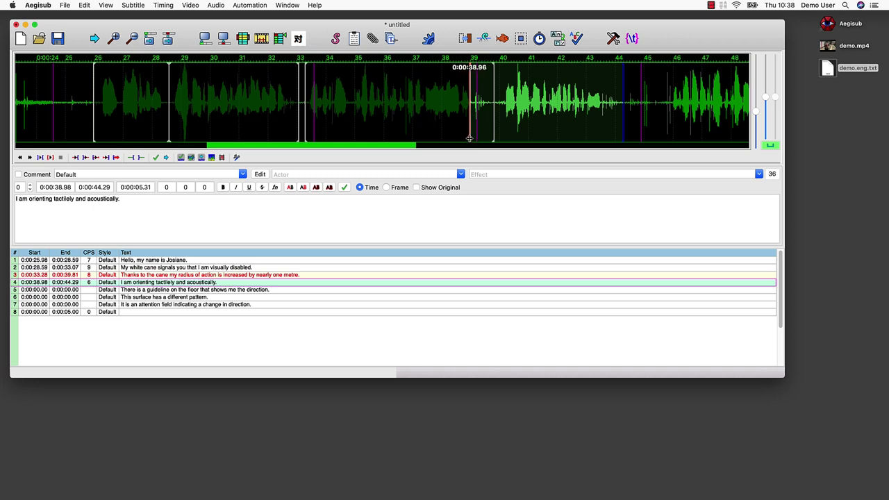
{"action": "left_click_drag", "start_coordinate": [469, 138], "coordinate": [493, 140]}
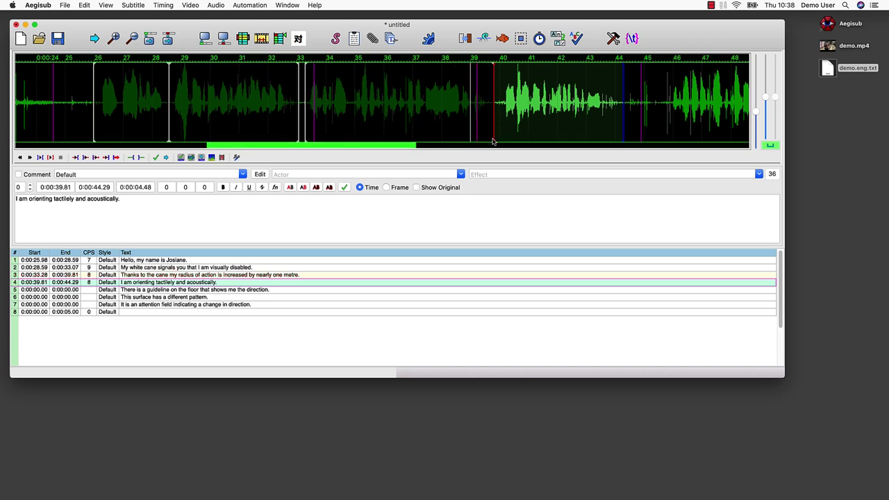
{"action": "left_click", "coordinate": [55, 186]}
{"action": "type", "text": "4000"}
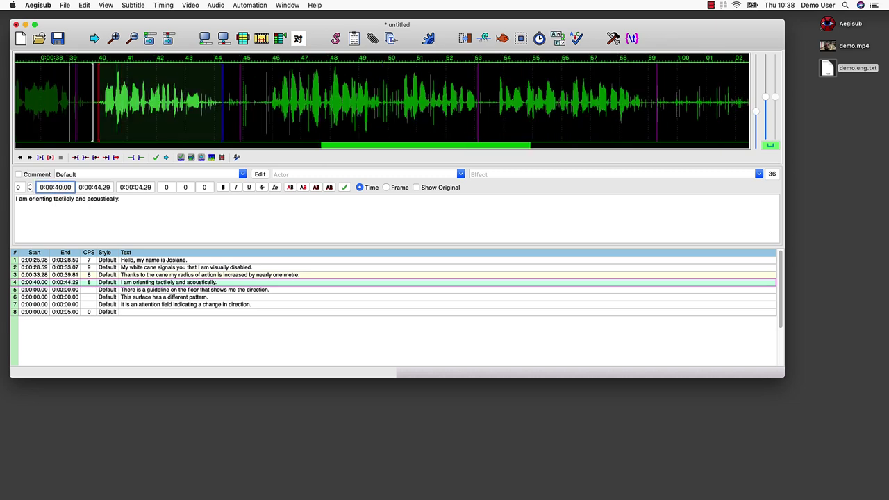
Time lines 5–7 on the waveform: 45.47–49.94, 50.26–53.41 and 53.60–59.30
{"action": "left_click", "coordinate": [153, 289]}
{"action": "left_click", "coordinate": [258, 132]}
{"action": "left_click", "coordinate": [50, 157]}
{"action": "right_click", "coordinate": [388, 132]}
{"action": "left_click", "coordinate": [155, 157]}
{"action": "left_click", "coordinate": [396, 128]}
{"action": "right_click", "coordinate": [490, 132]}
{"action": "left_click", "coordinate": [155, 157]}
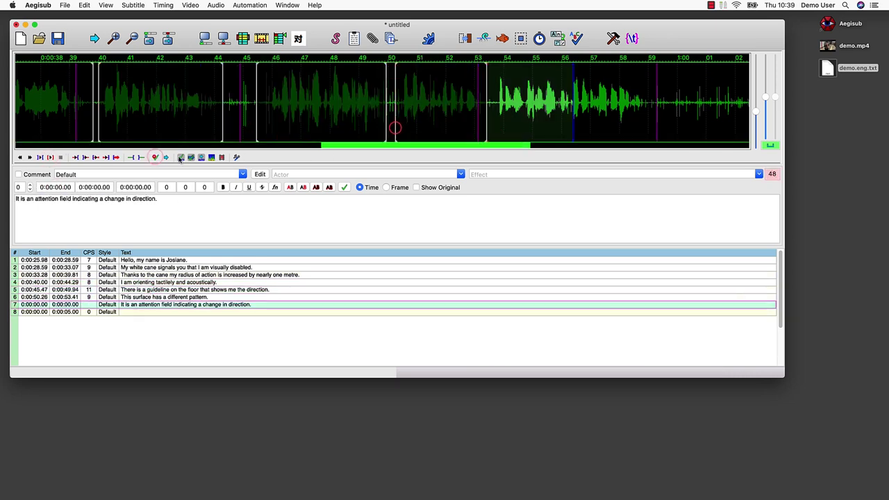
{"action": "left_click", "coordinate": [495, 132]}
{"action": "right_click", "coordinate": [658, 132]}
{"action": "left_click", "coordinate": [154, 157]}
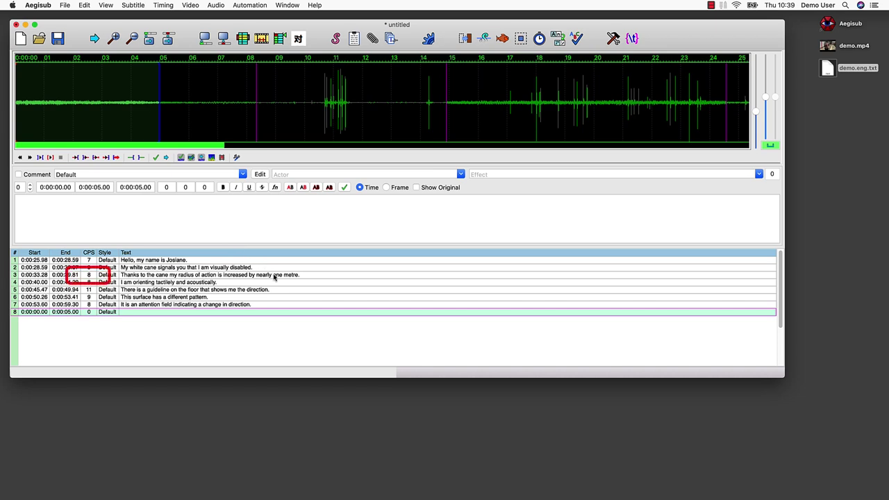
{"action": "left_click", "coordinate": [274, 274]}
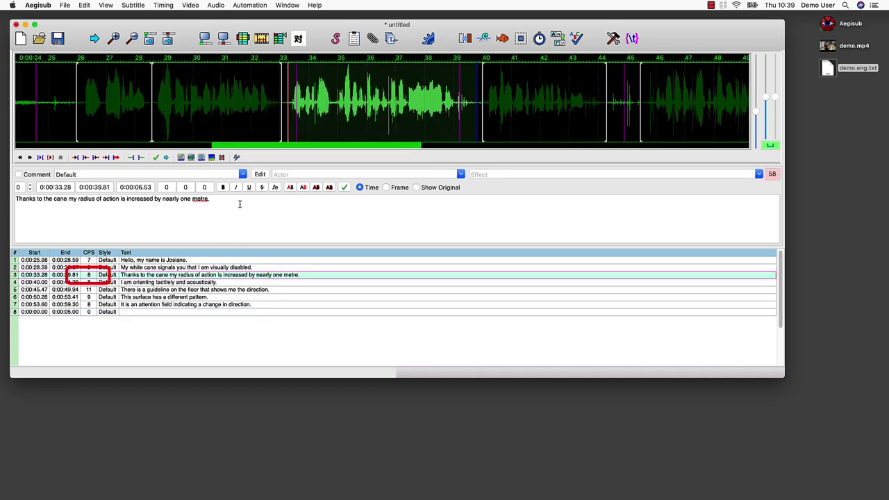
{"action": "left_click", "coordinate": [212, 199]}
{"action": "type", "text": "This will g"}
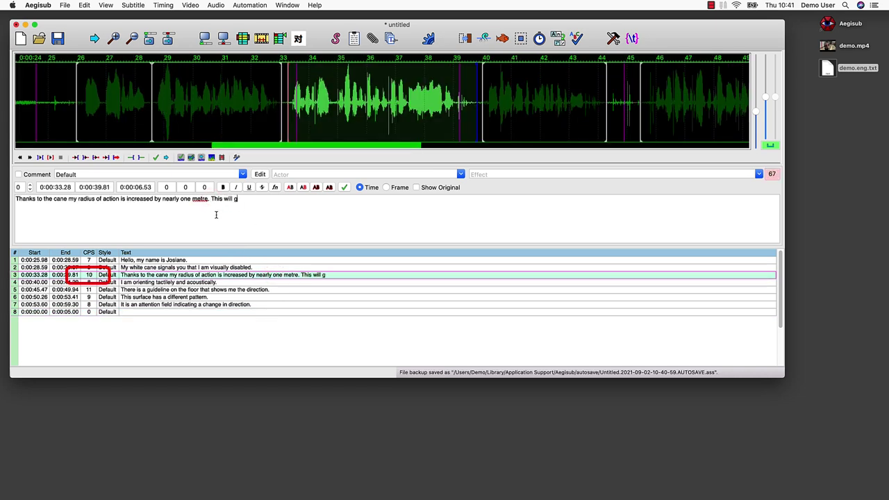
{"action": "type", "text": "et a very long tex"}
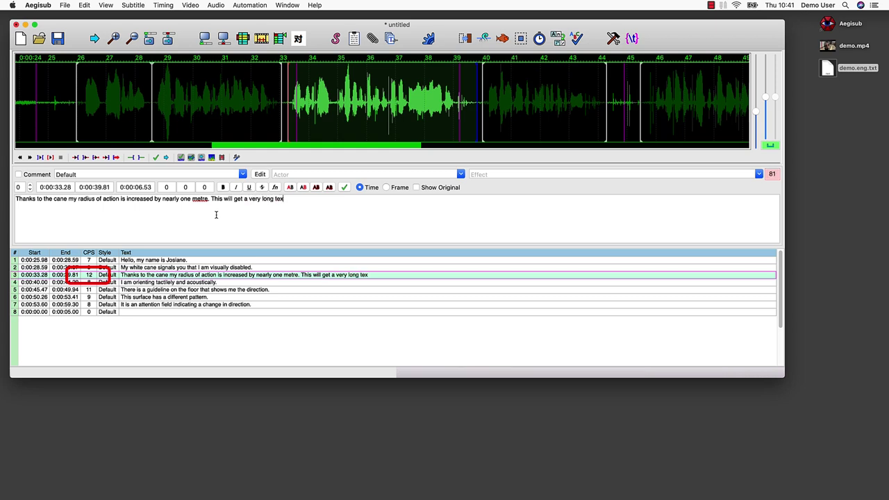
{"action": "type", "text": "t. The more text I type the more red the b"}
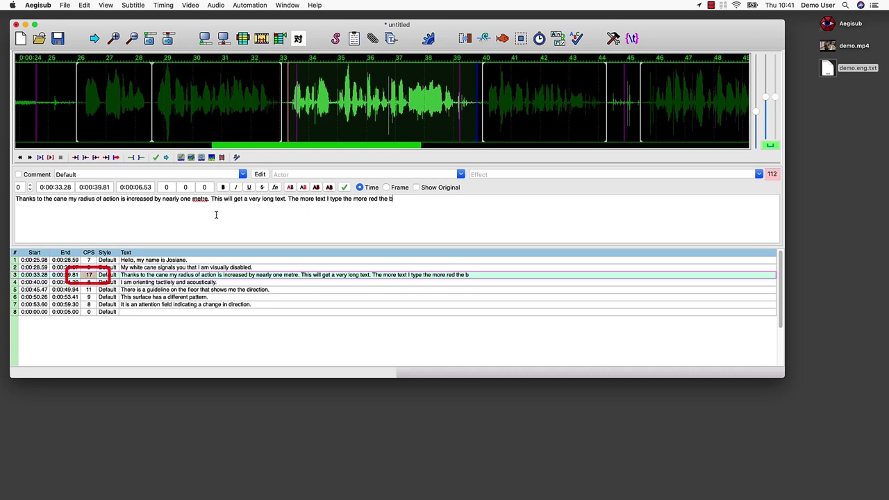
{"action": "type", "text": "ackground of the CPS"}
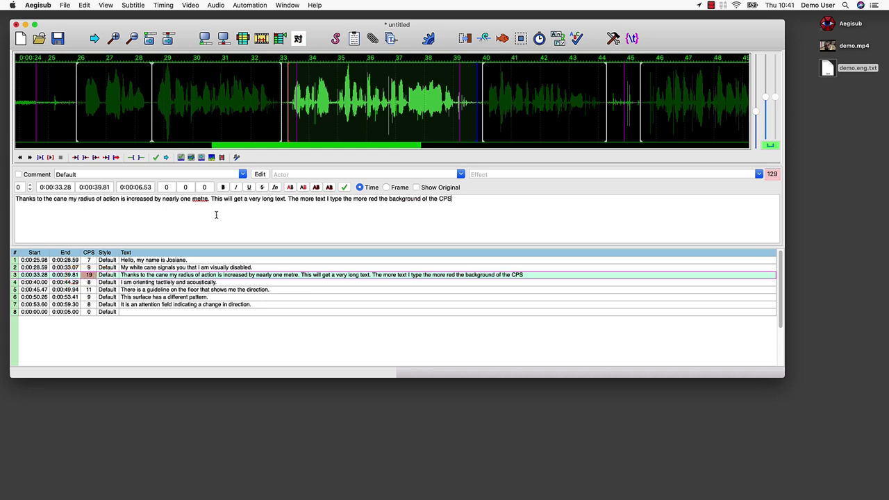
{"action": "type", "text": " counter will get."}
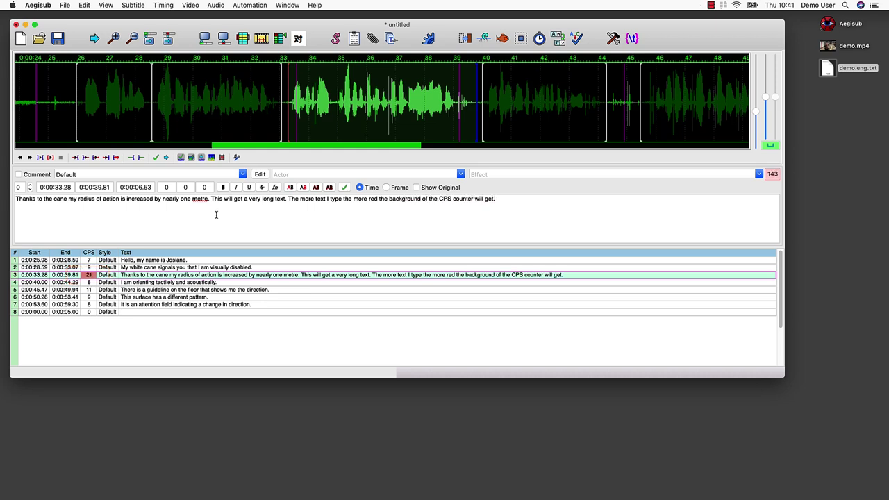
{"action": "type", "text": "More text ..."}
{"action": "left_click_drag", "start_coordinate": [212, 199], "coordinate": [529, 200]}
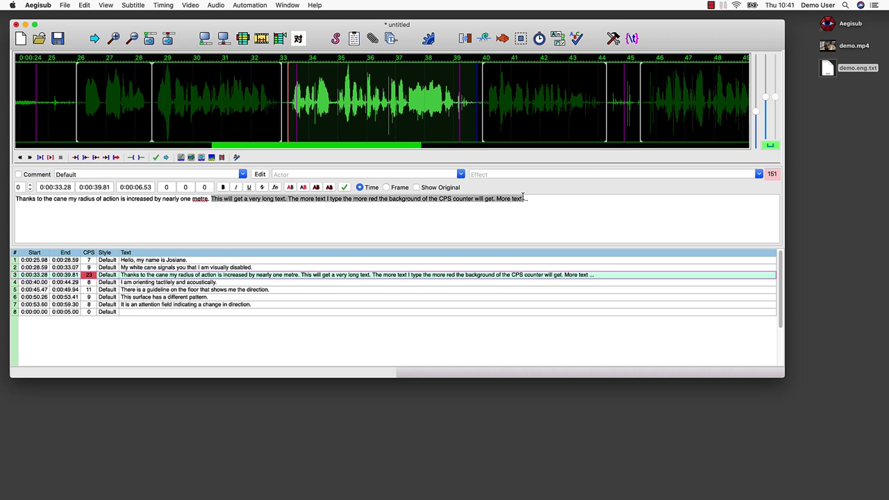
{"action": "key", "text": "BackSpace"}
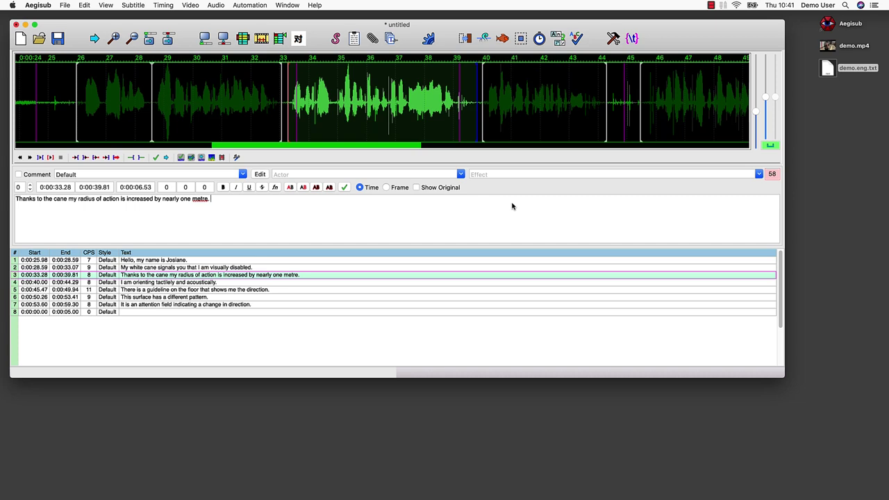
Insert a \N break before 'by' in line 3, then bold 'radius of action' and undo it
{"action": "left_click", "coordinate": [153, 200]}
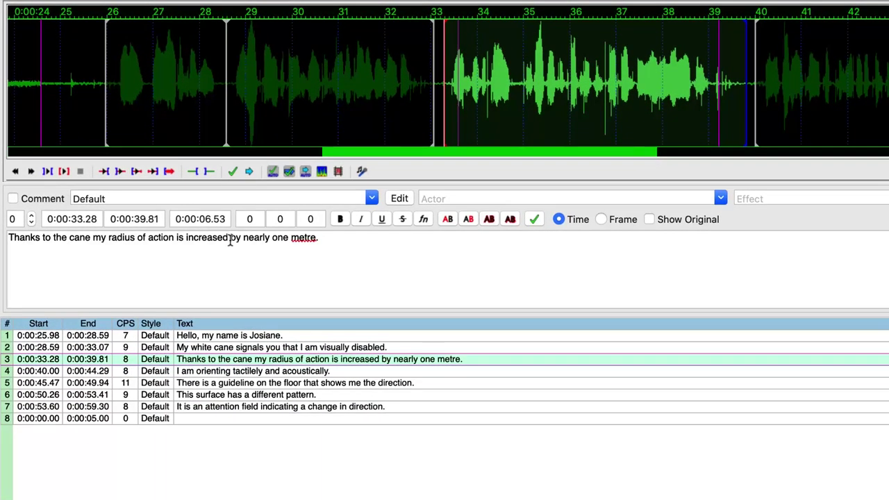
{"action": "key", "text": "shift+Return"}
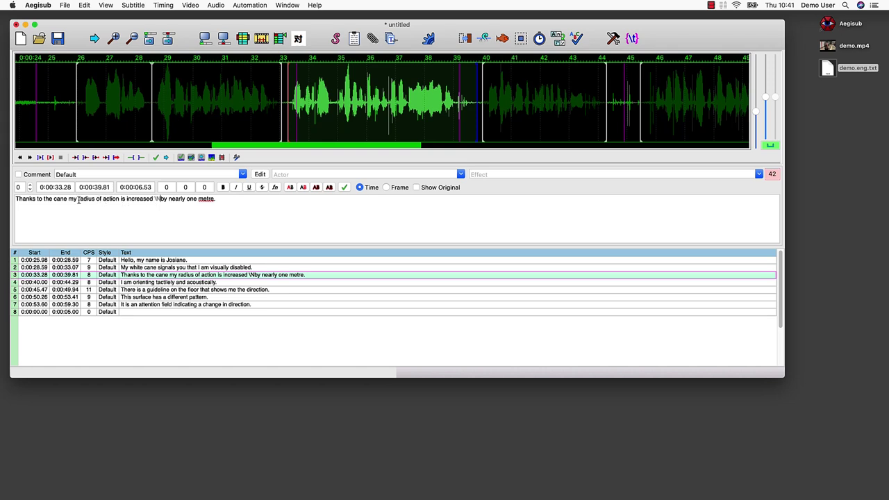
{"action": "left_click_drag", "start_coordinate": [78, 199], "coordinate": [119, 200]}
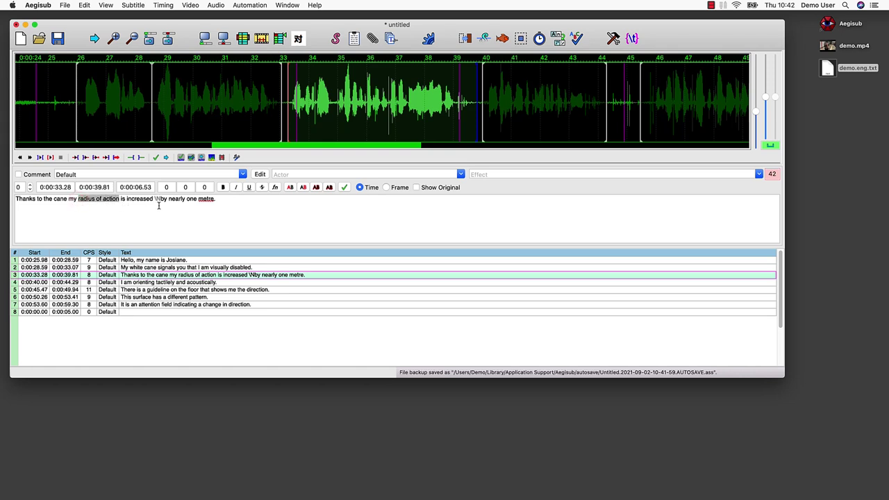
{"action": "left_click", "coordinate": [223, 187]}
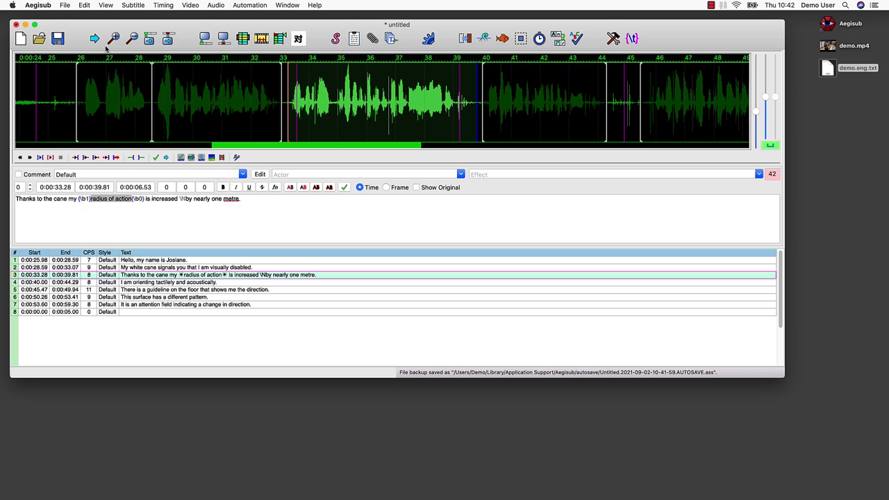
{"action": "left_click", "coordinate": [81, 4]}
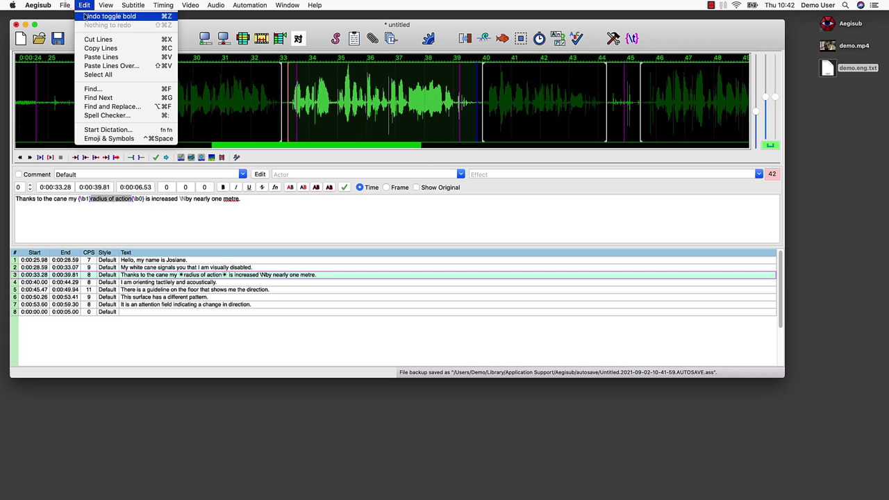
{"action": "left_click", "coordinate": [86, 16]}
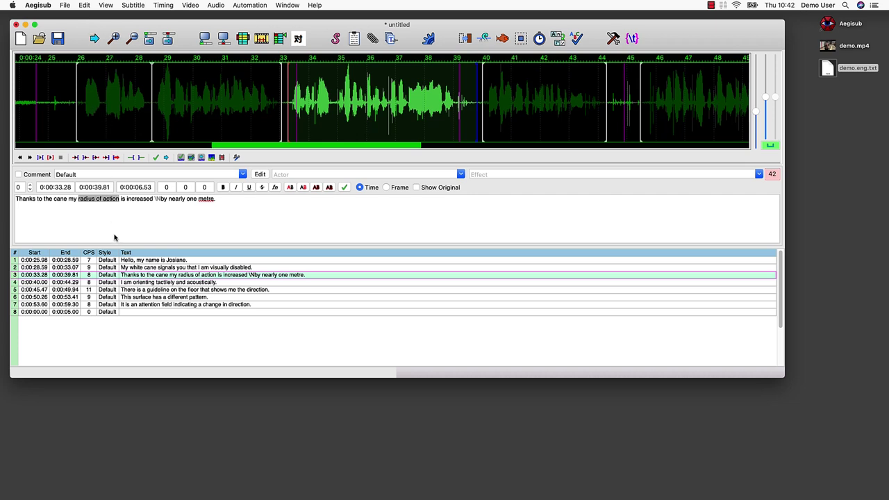
Insert and delete an empty line before line 3, then delete the empty line 8
{"action": "right_click", "coordinate": [127, 307]}
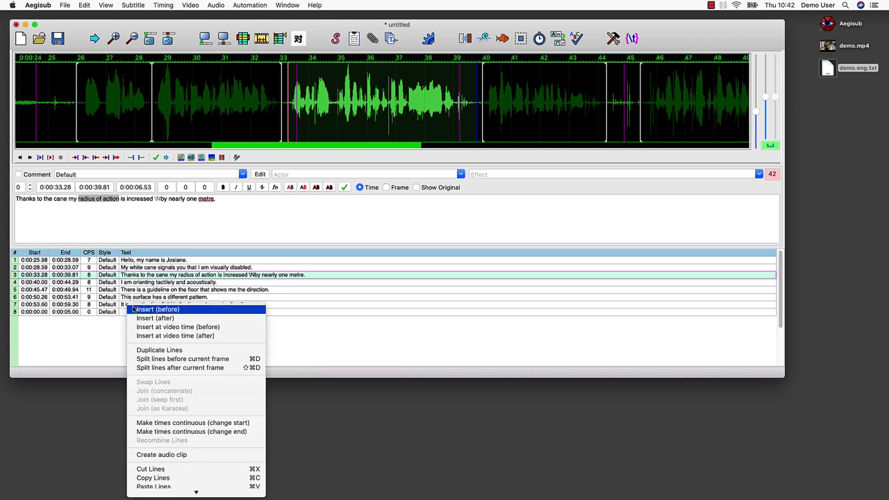
{"action": "left_click", "coordinate": [135, 309]}
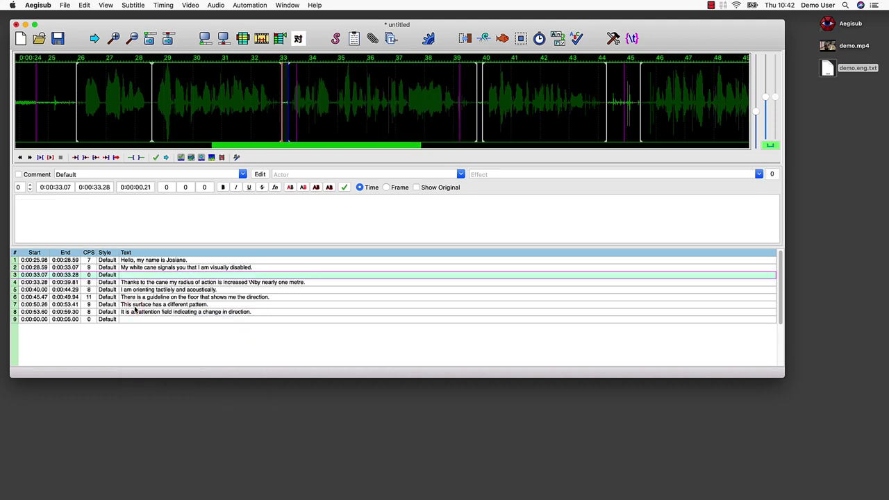
{"action": "right_click", "coordinate": [128, 274]}
{"action": "left_click", "coordinate": [168, 478]}
{"action": "left_click", "coordinate": [125, 311]}
{"action": "right_click", "coordinate": [125, 312]}
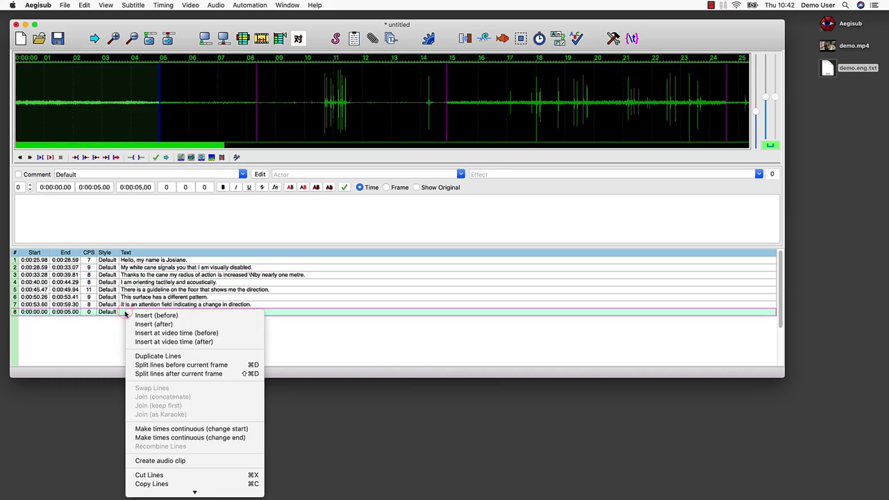
{"action": "left_click", "coordinate": [160, 491]}
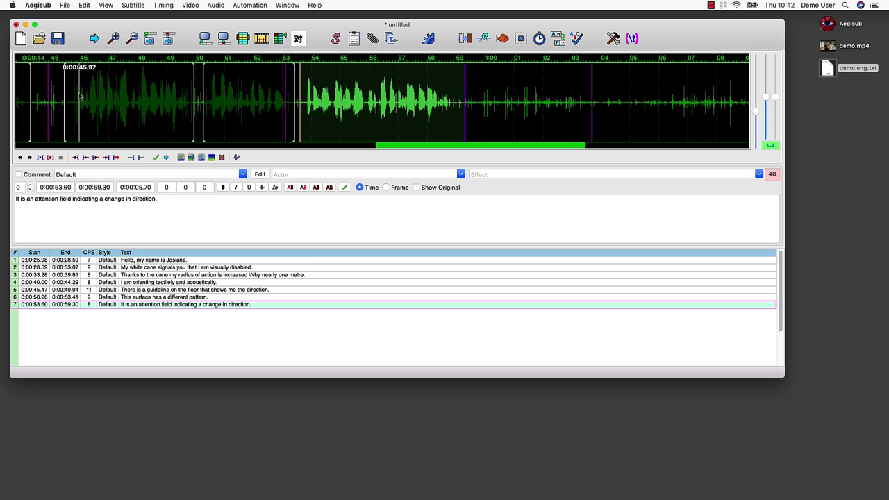
Save the subtitle file under the name demo.ass on the Desktop
{"action": "left_click", "coordinate": [64, 5]}
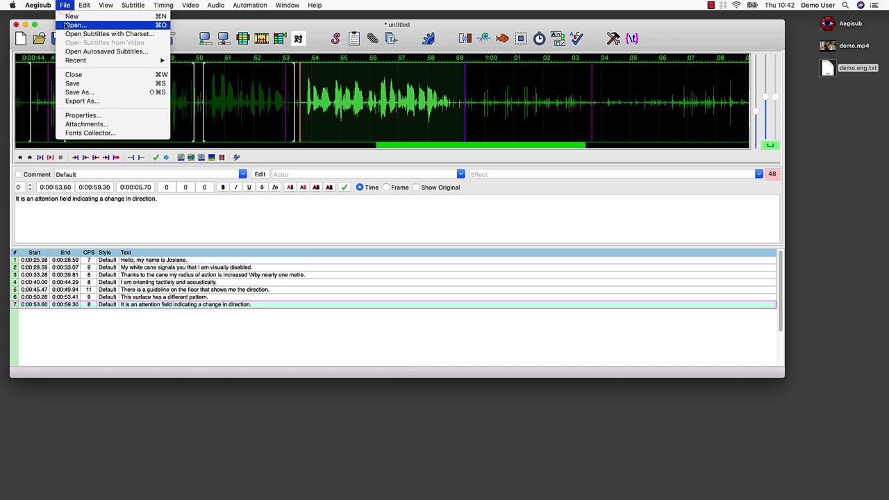
{"action": "left_click", "coordinate": [72, 83]}
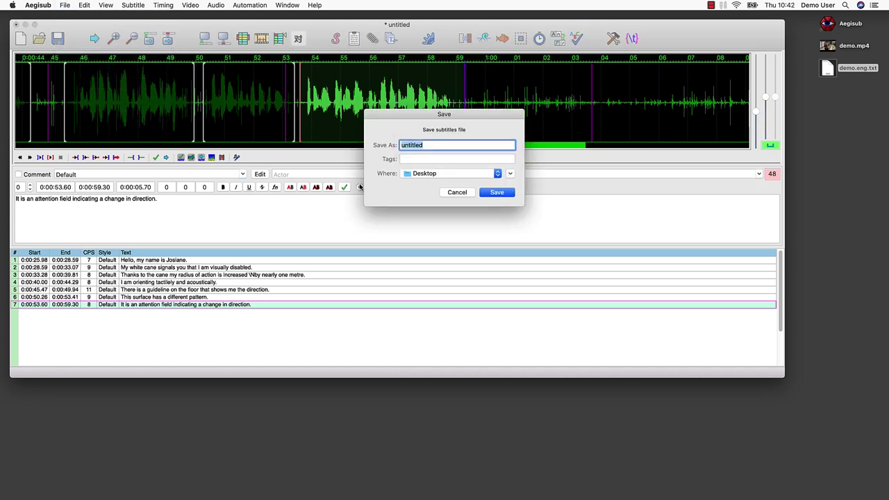
{"action": "type", "text": "demo"}
{"action": "key", "text": "Return"}
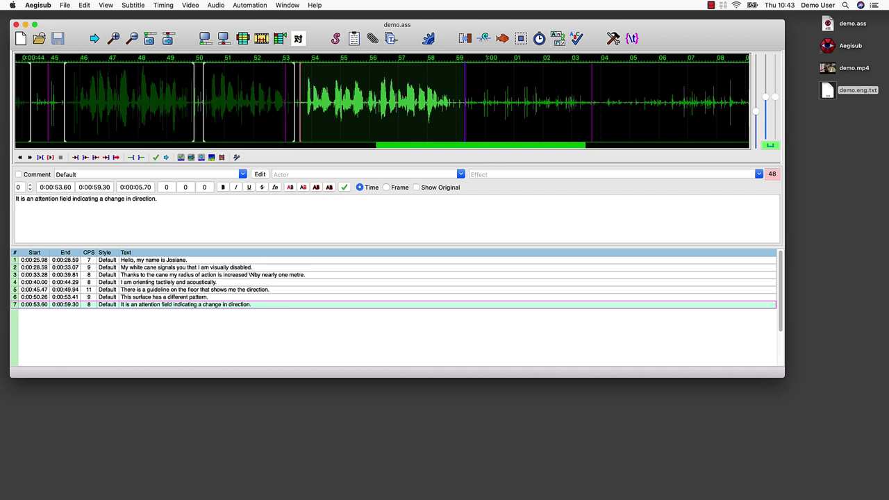
Export the captions in SubRip (*.srt) format as demo.eng.srt
{"action": "left_click", "coordinate": [66, 5]}
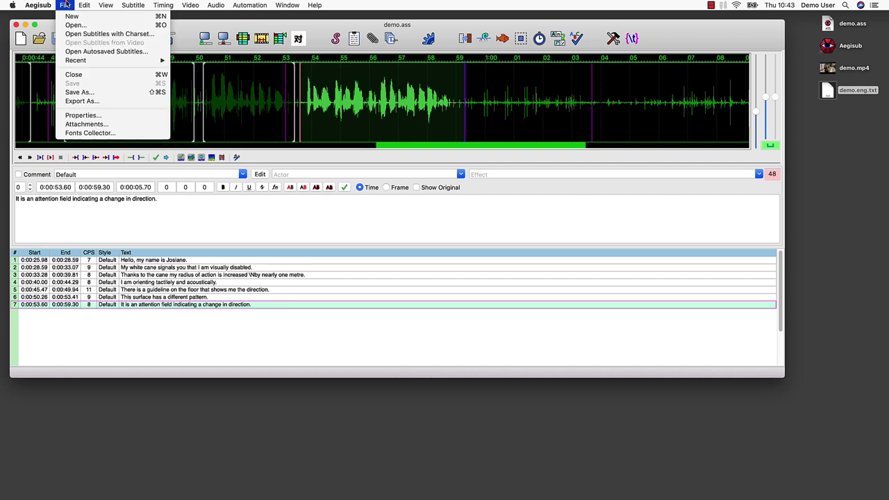
{"action": "left_click", "coordinate": [80, 101]}
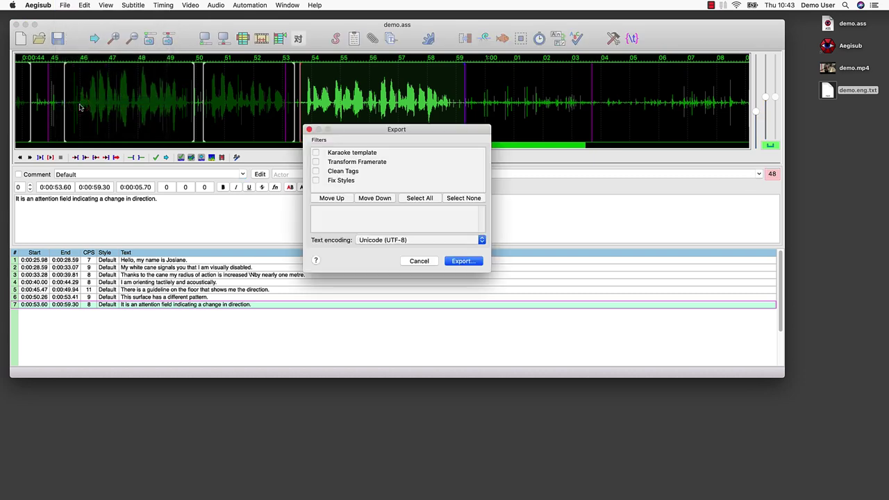
{"action": "left_click", "coordinate": [454, 262]}
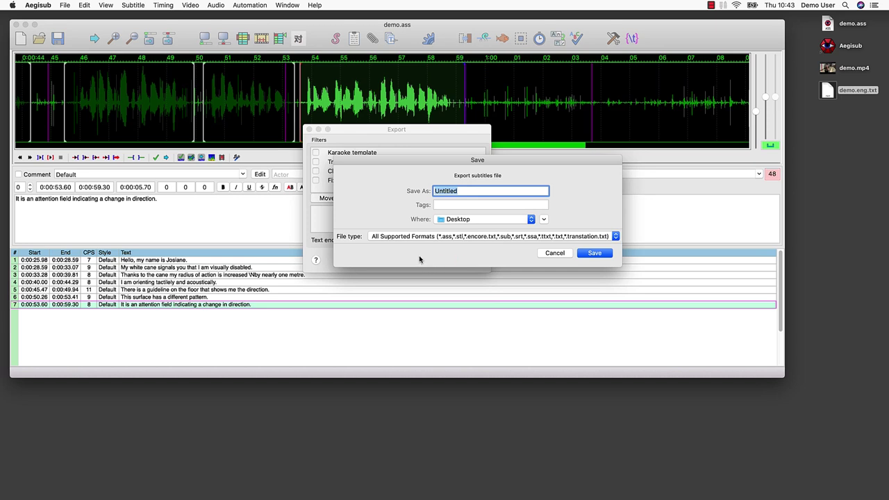
{"action": "left_click", "coordinate": [417, 236]}
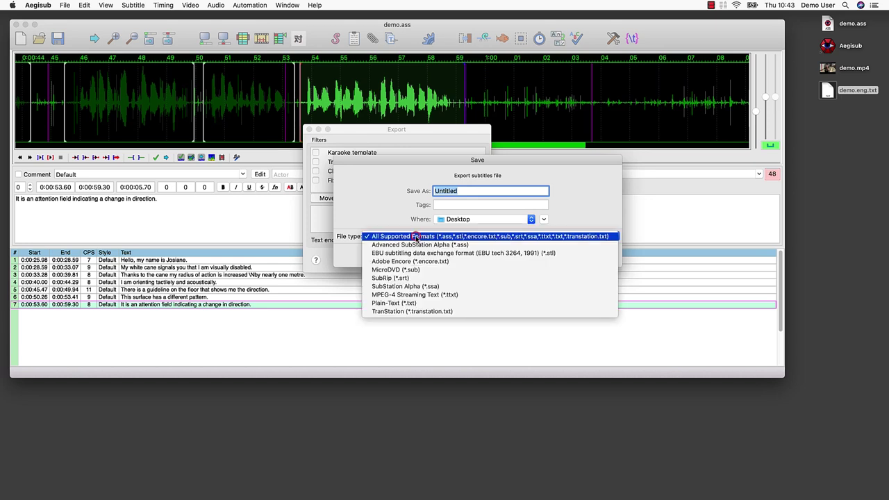
{"action": "left_click", "coordinate": [415, 279]}
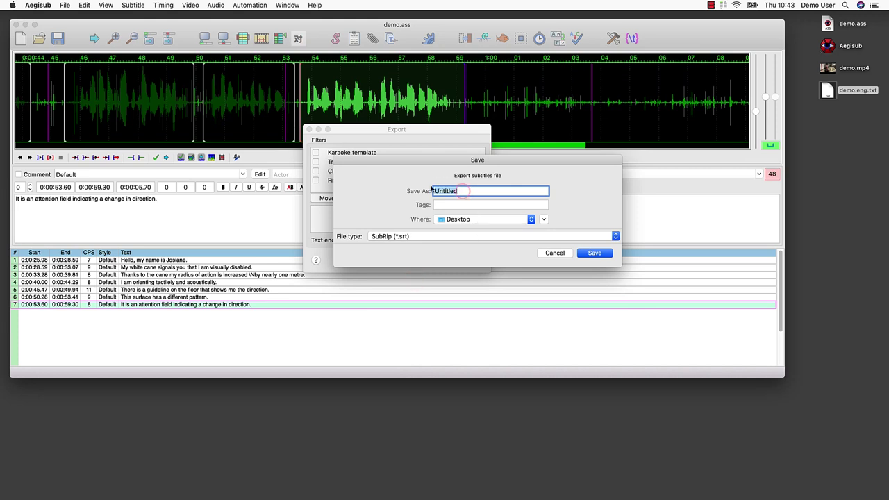
{"action": "type", "text": "demo.eng.srt"}
{"action": "left_click", "coordinate": [602, 254]}
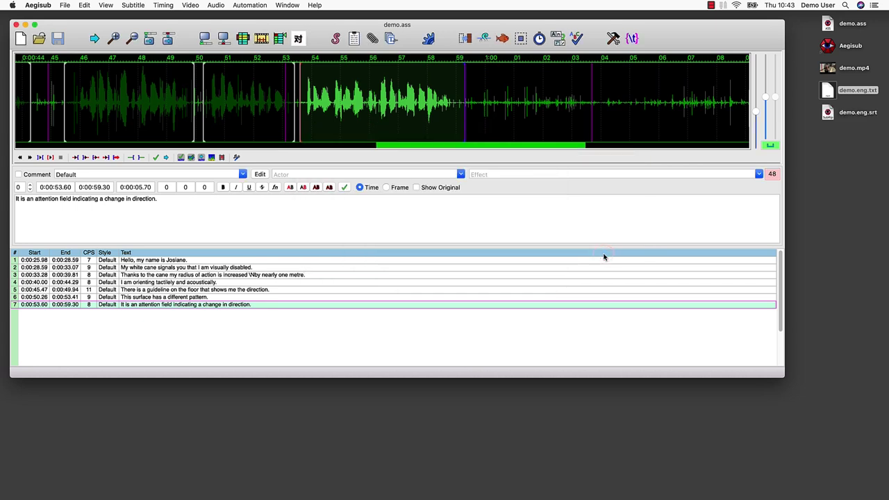